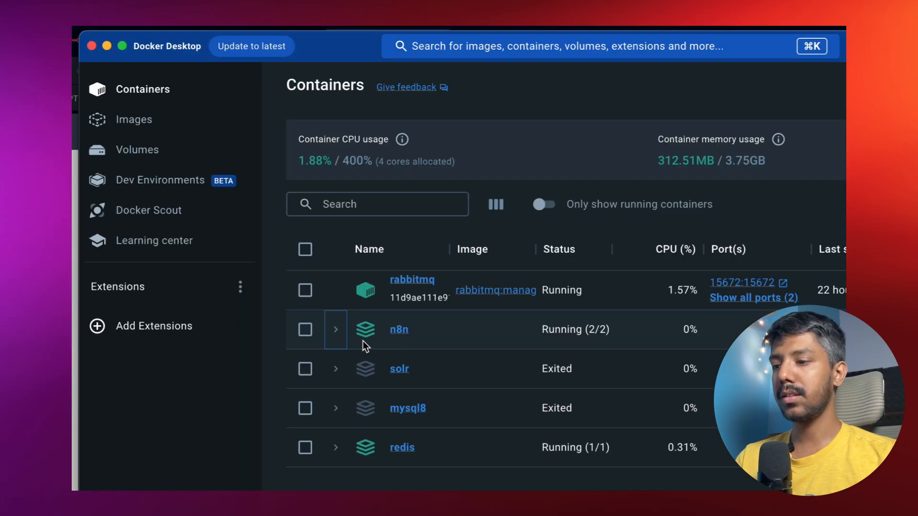
Expand the n8n stack in Docker Desktop, open its local sign-in page, then return to DigitalOcean.
click(271, 260)
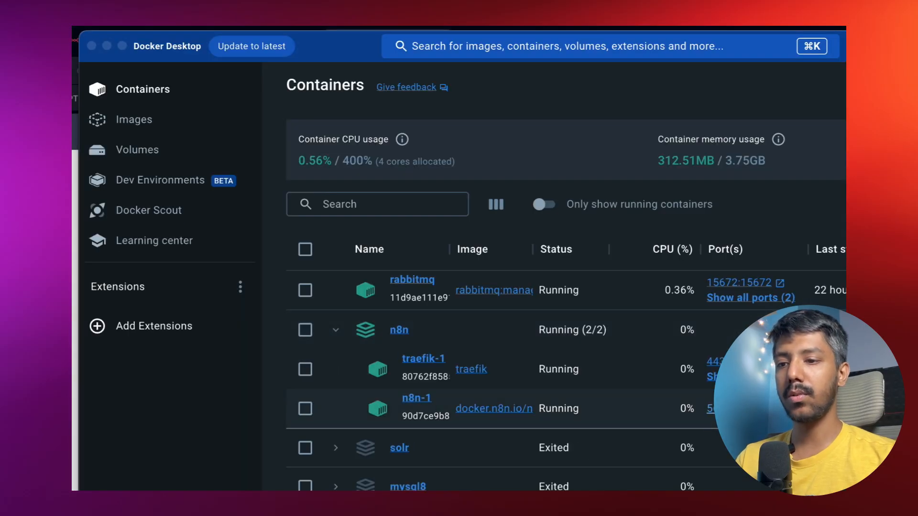
click(712, 409)
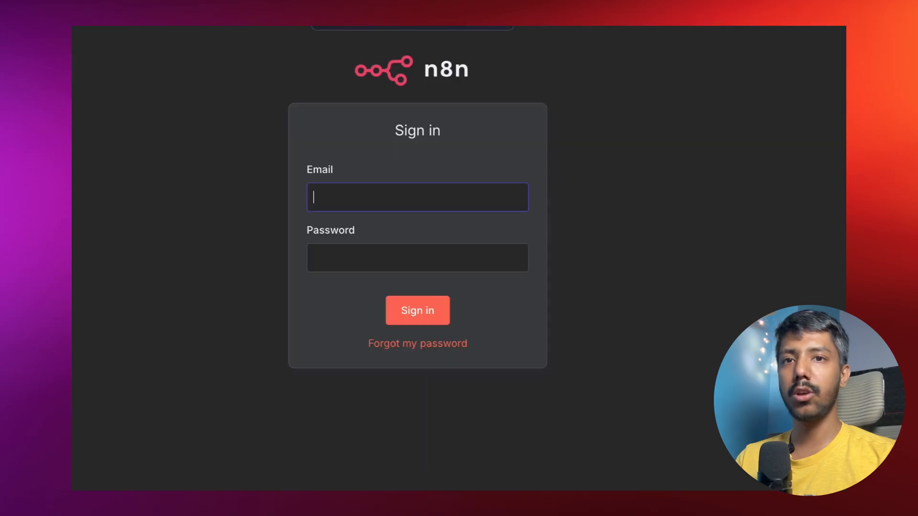
click(355, 27)
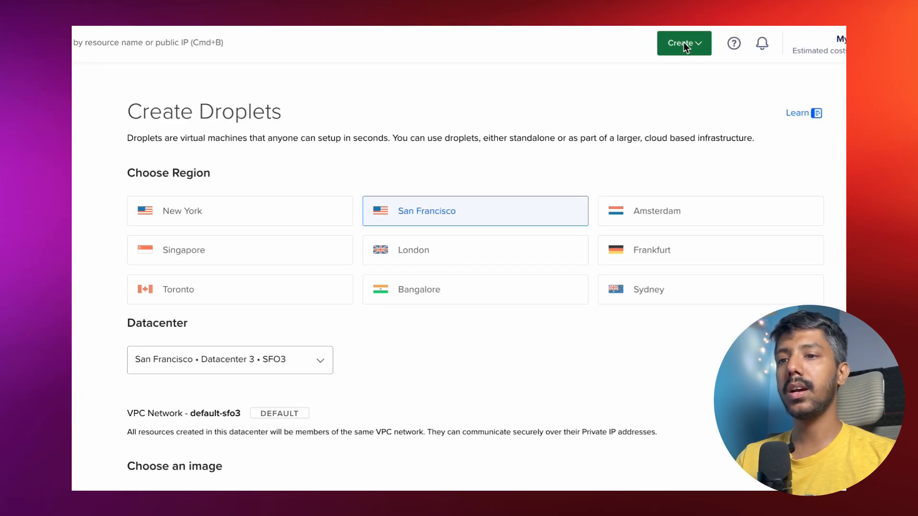
Set the new droplet's datacenter region to Bangalore.
drag(113, 112, 349, 116)
scroll(349, 117, down, 1)
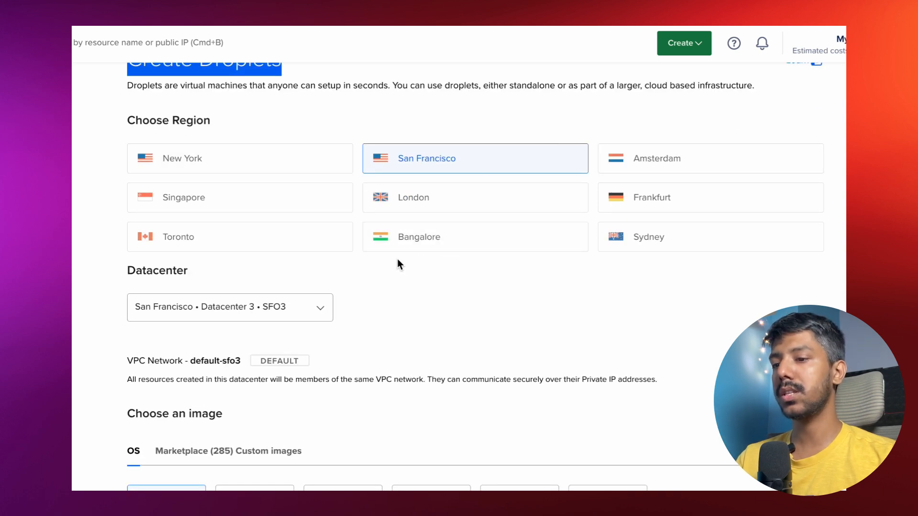
click(423, 239)
click(422, 239)
scroll(432, 335, down, 3)
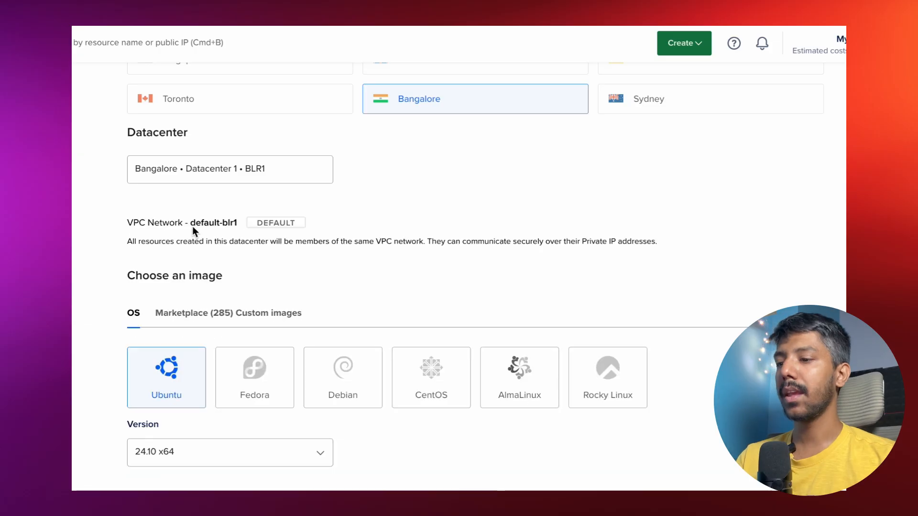
scroll(201, 242, down, 2)
scroll(208, 259, down, 2)
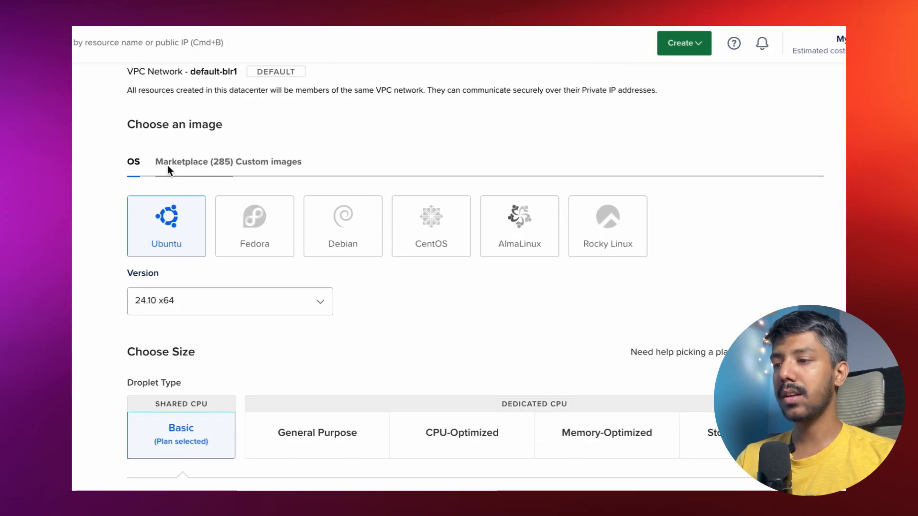
Choose the n8n 1-Click app as the droplet image from the Marketplace.
click(175, 165)
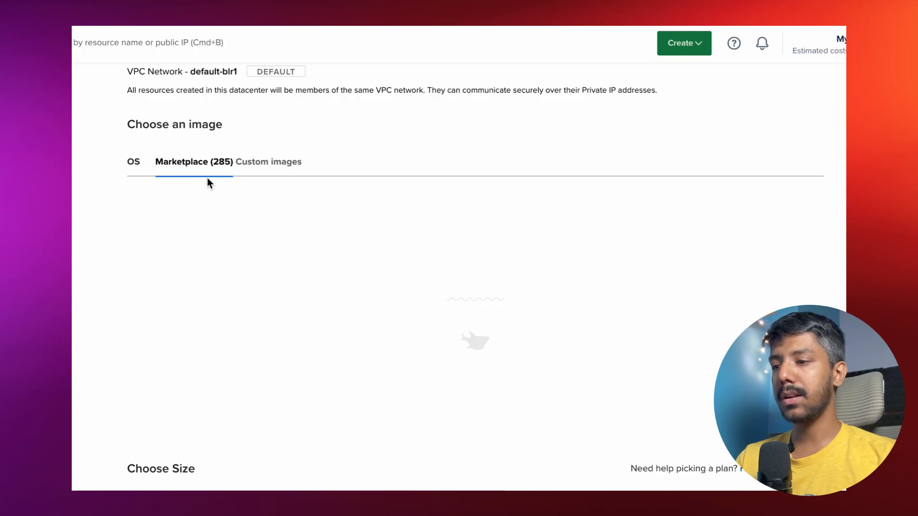
click(215, 211)
text(n8n)
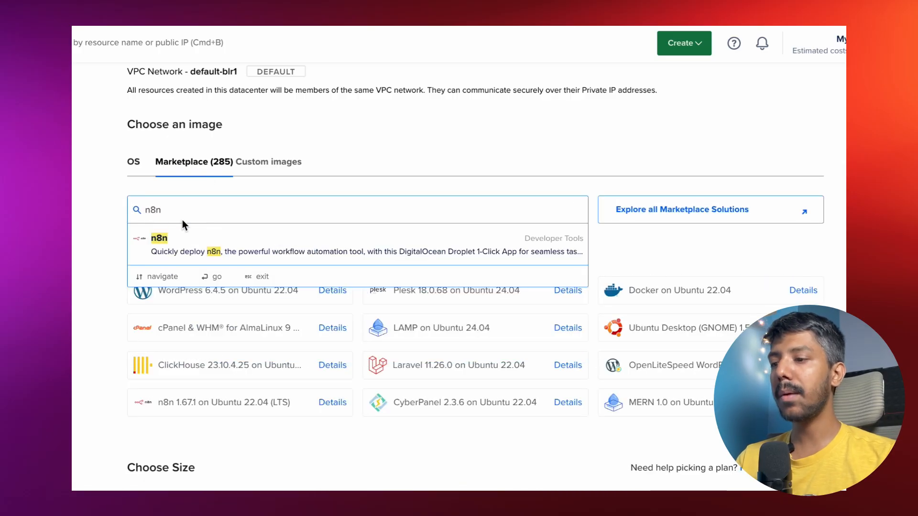
click(190, 238)
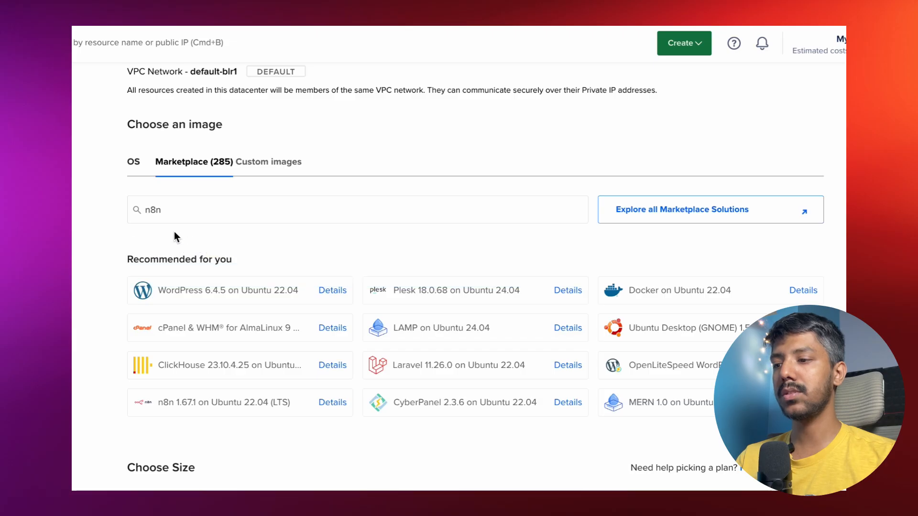
scroll(110, 300, down, 10)
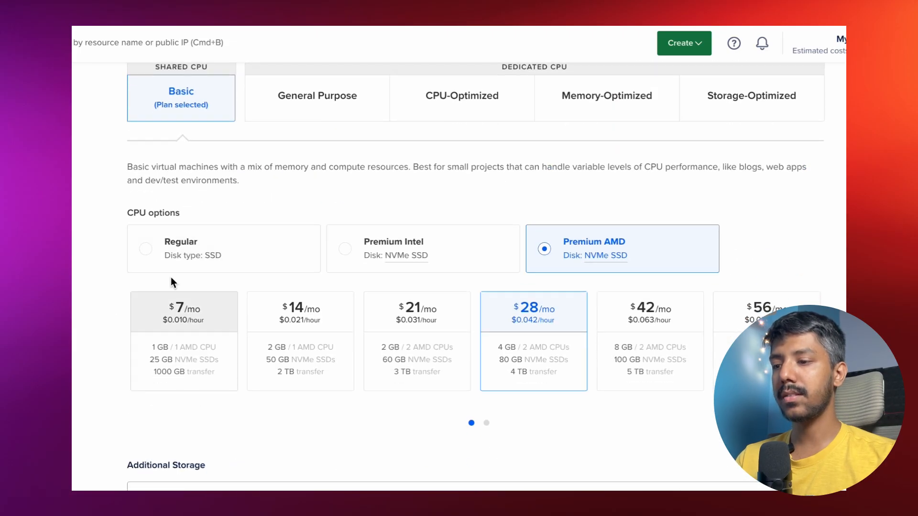
Pick the Regular SSD CPU option, the $6.00/month Basic plan and root-password authentication.
click(211, 224)
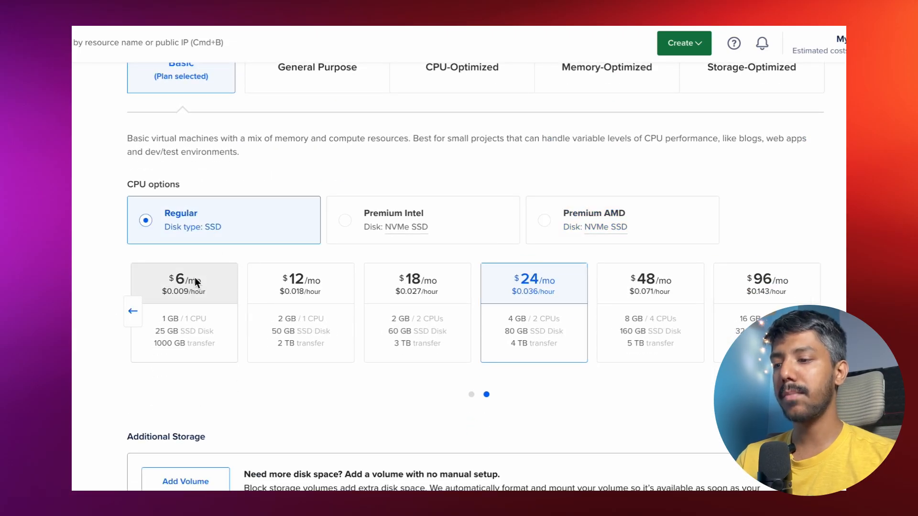
click(187, 307)
scroll(154, 394, down, 10)
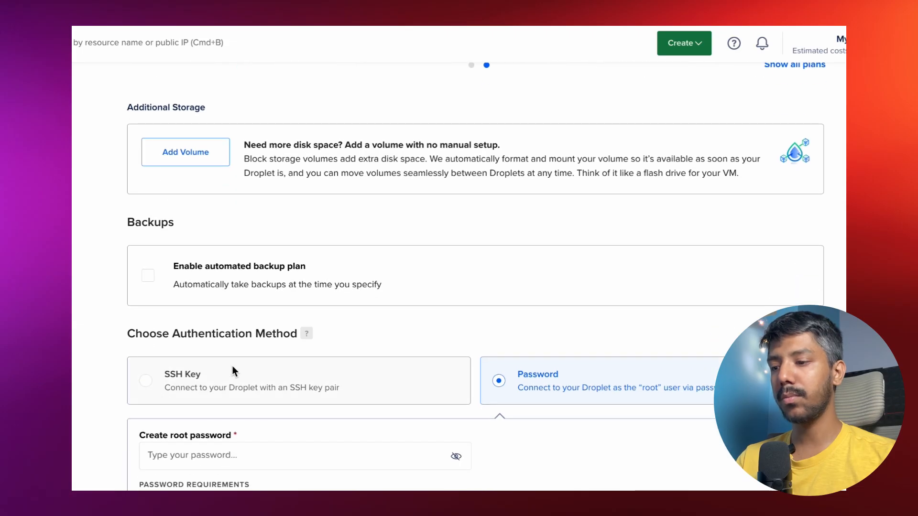
click(222, 314)
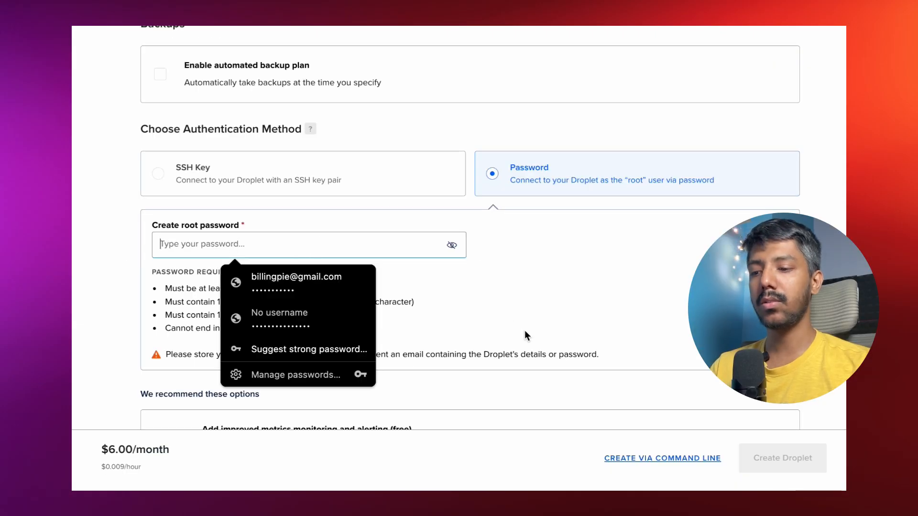
scroll(531, 321, down, 4)
scroll(537, 307, down, 3)
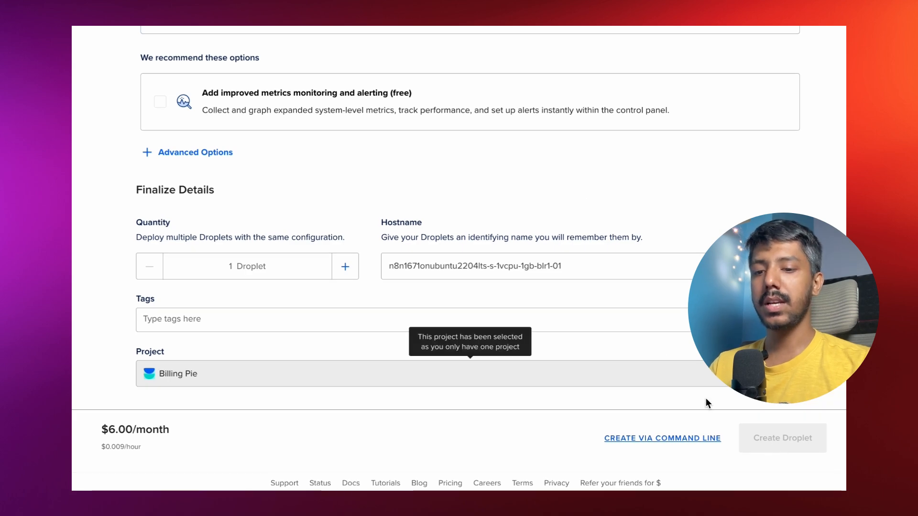
scroll(603, 113, up, 20)
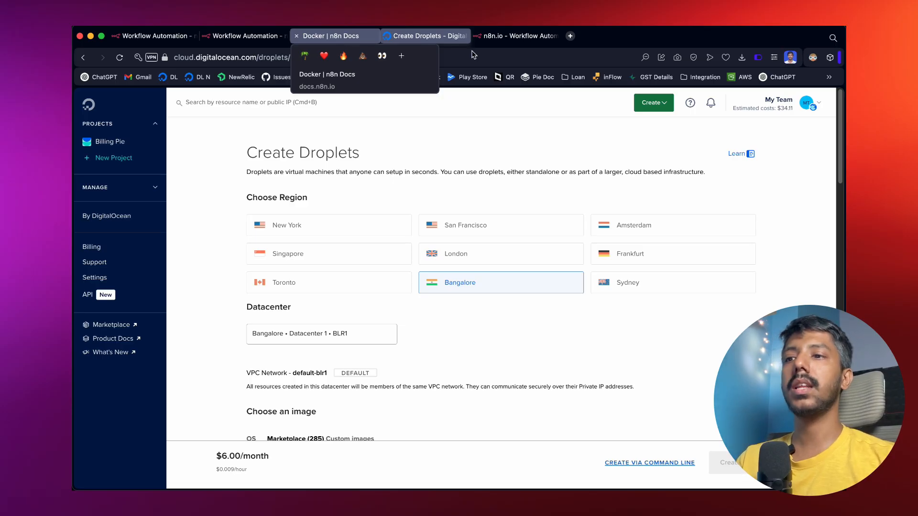
Switch to the n8n editor and dismiss the Become a creator banner.
click(521, 38)
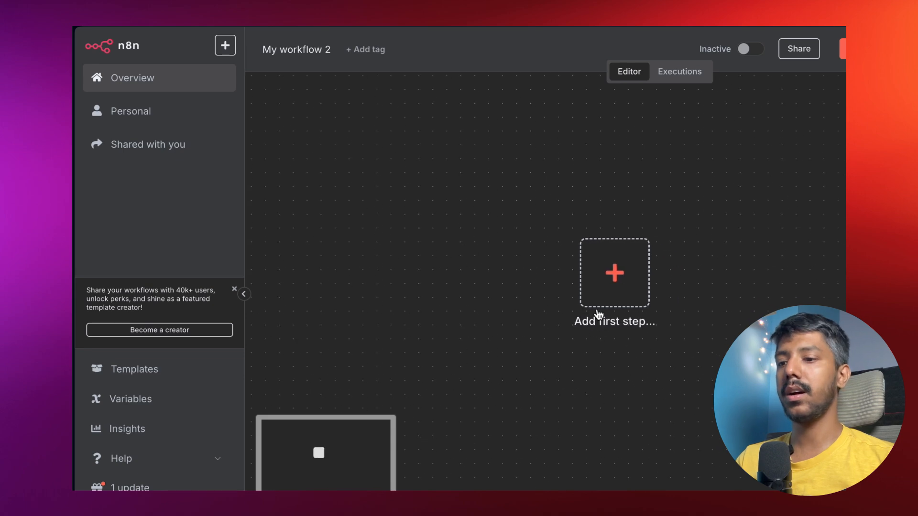
scroll(719, 242, right, 1)
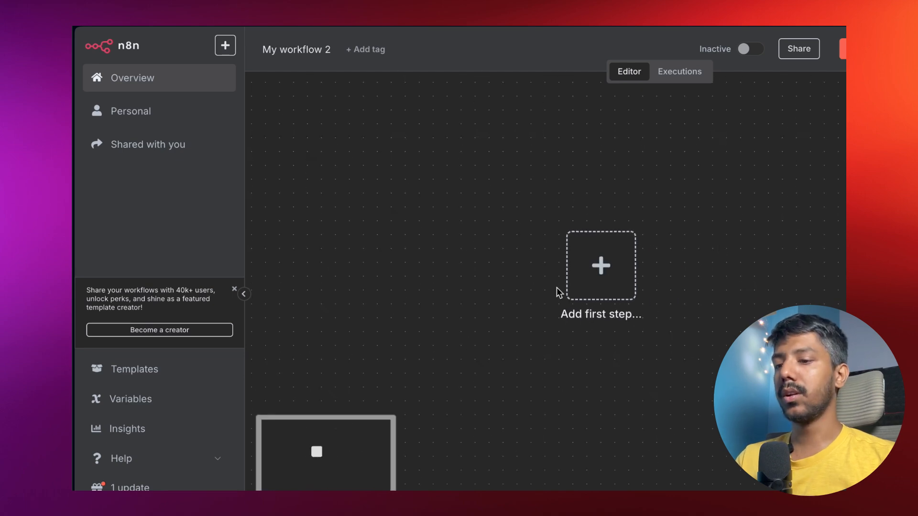
click(234, 290)
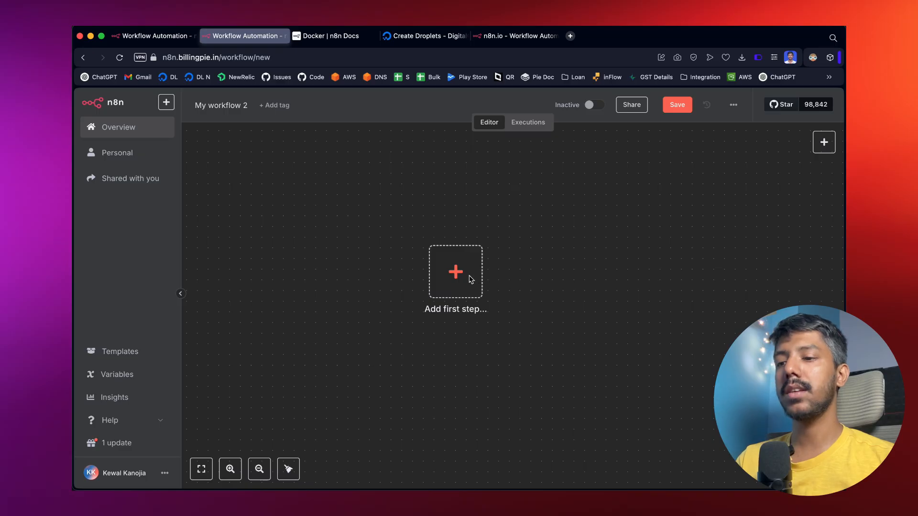
Check the empty workflow's Executions, then return to the editor's first-step prompt.
click(529, 124)
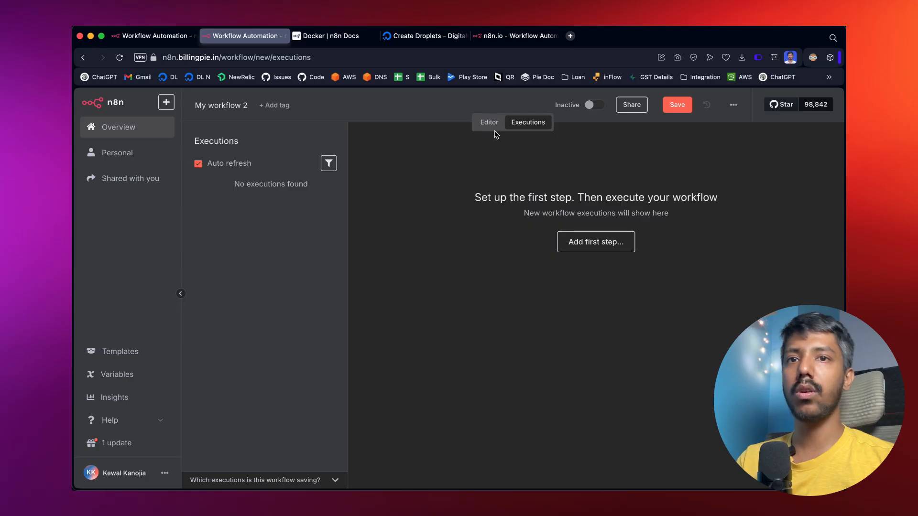
click(487, 121)
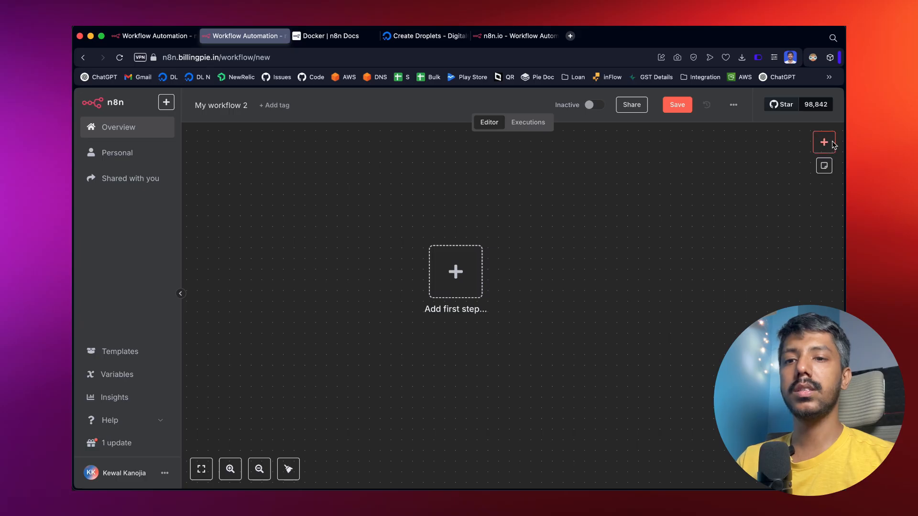
click(825, 143)
click(581, 266)
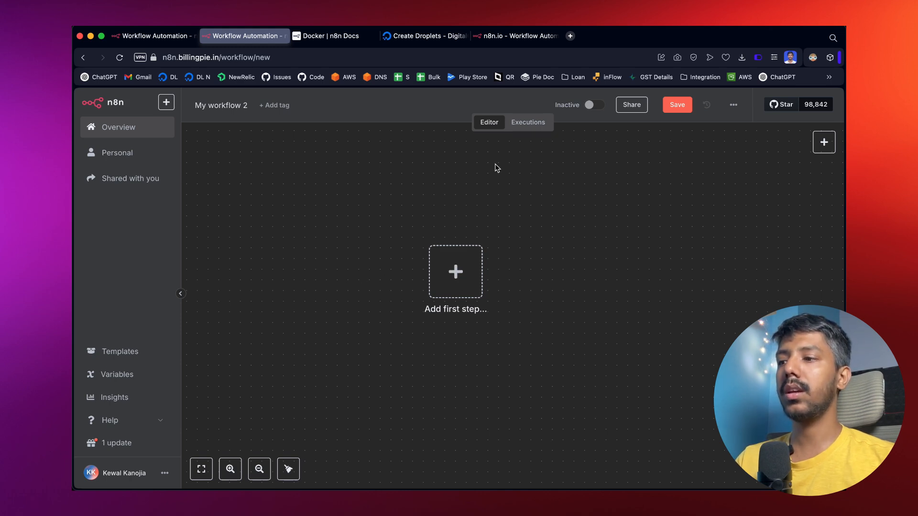
Start the workflow with a 'Trigger manually' node.
click(462, 277)
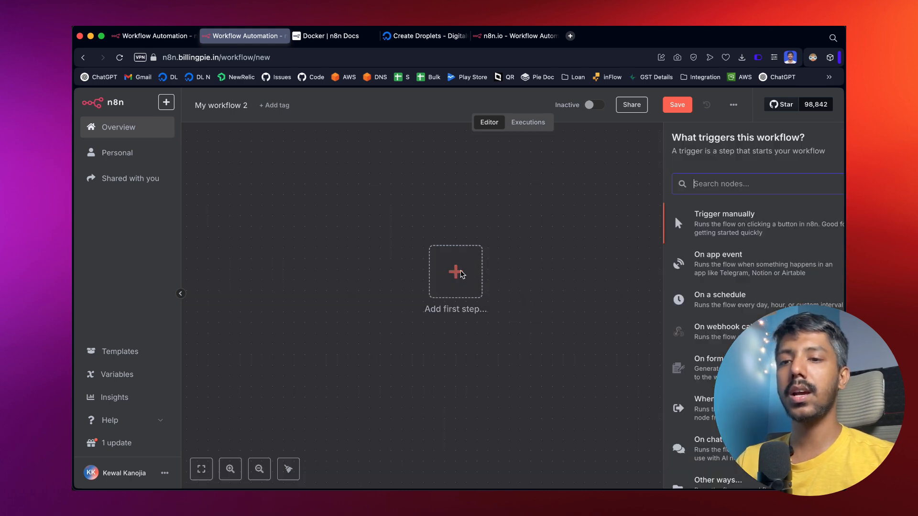
scroll(694, 317, up, 2)
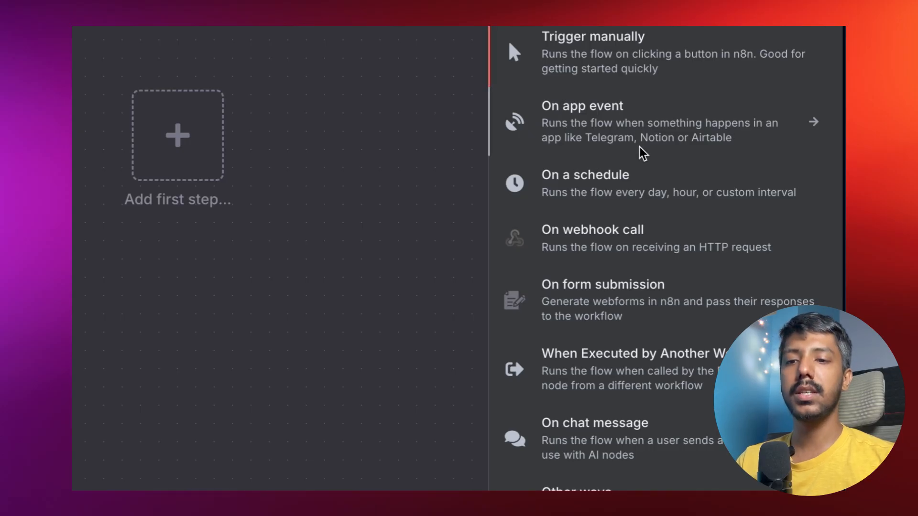
scroll(638, 151, down, 1)
scroll(619, 125, down, 1)
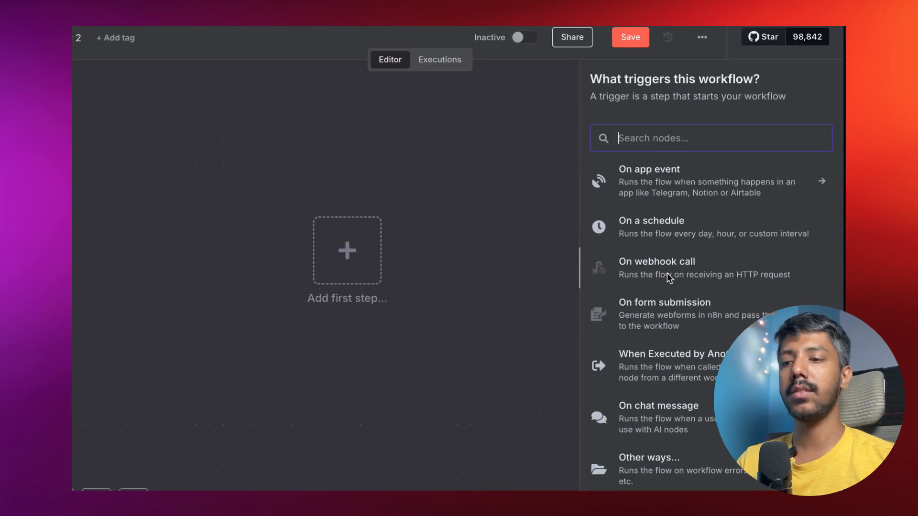
scroll(660, 215, up, 2)
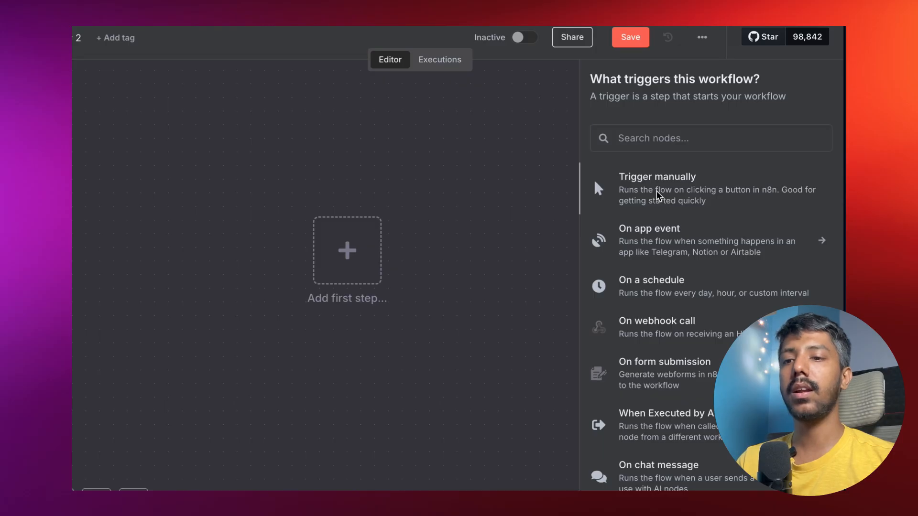
click(659, 195)
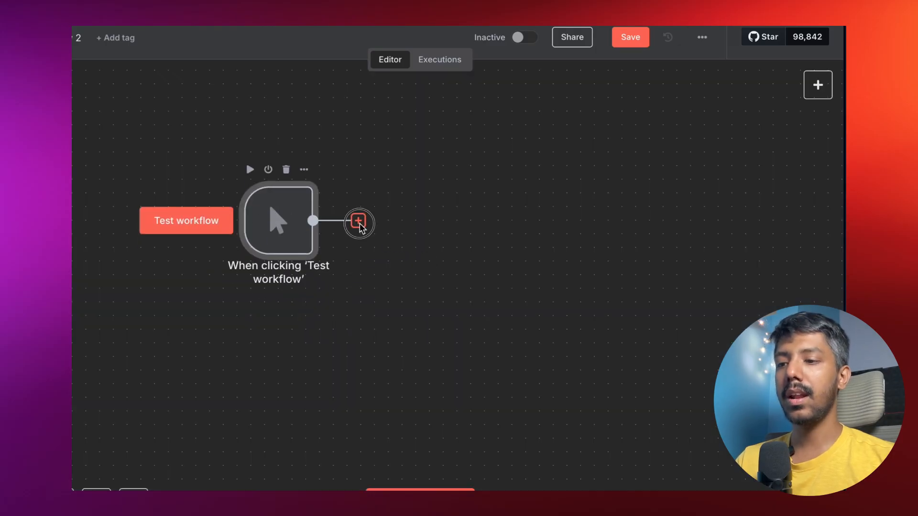
Add an AI Agent after the manual trigger and place the chat message trigger beneath it.
click(358, 220)
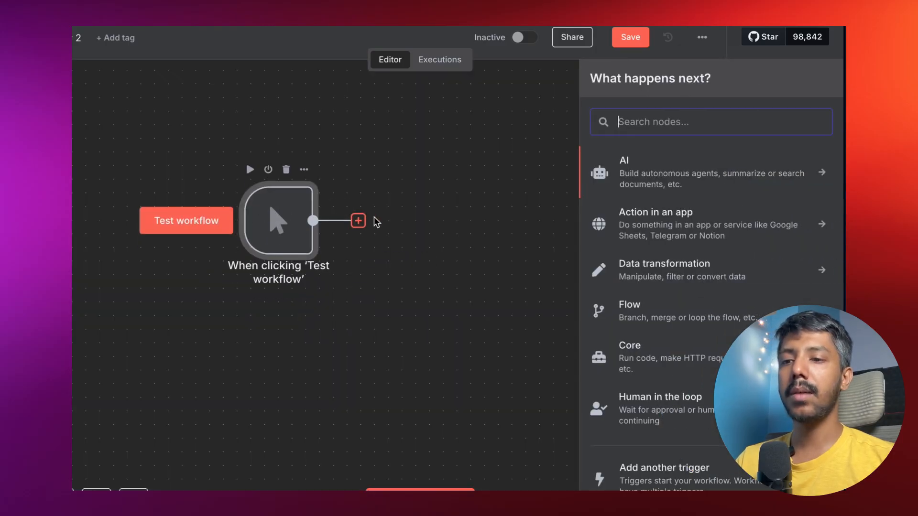
click(662, 175)
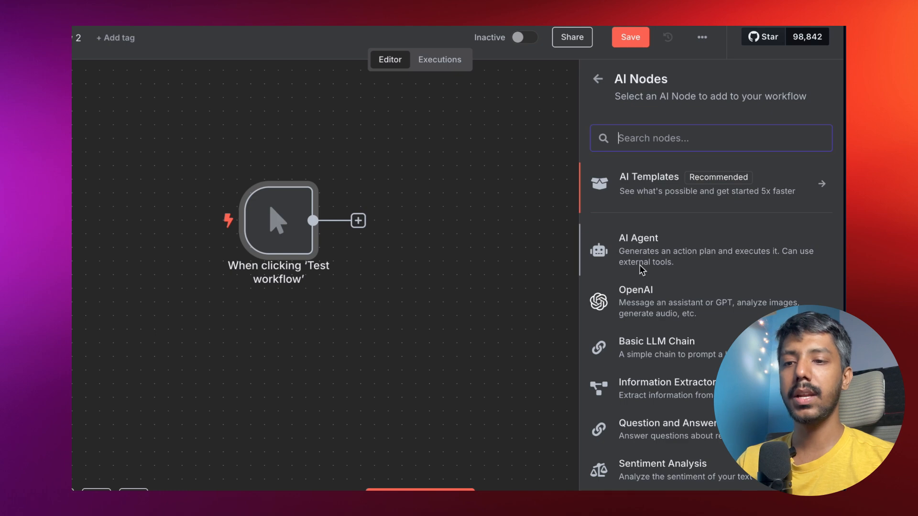
click(636, 245)
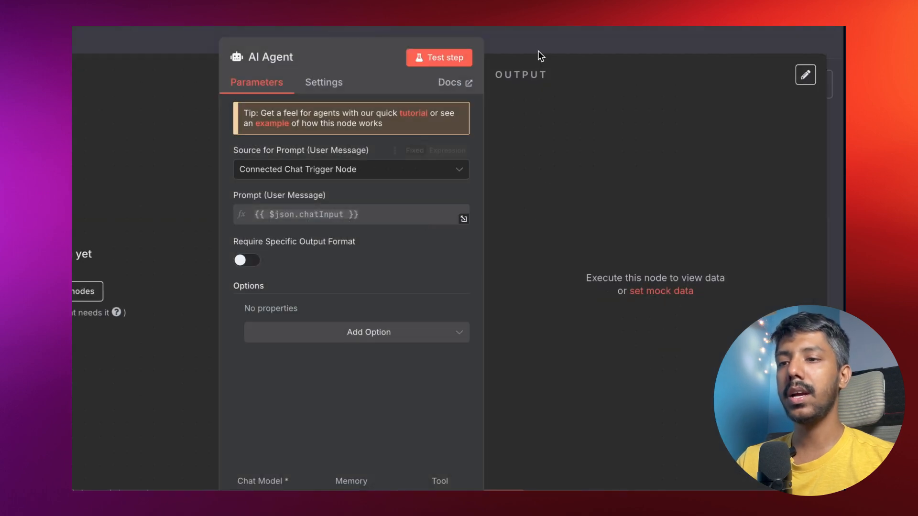
click(536, 39)
scroll(506, 271, down, 1)
drag(429, 191, 278, 326)
drag(567, 210, 485, 210)
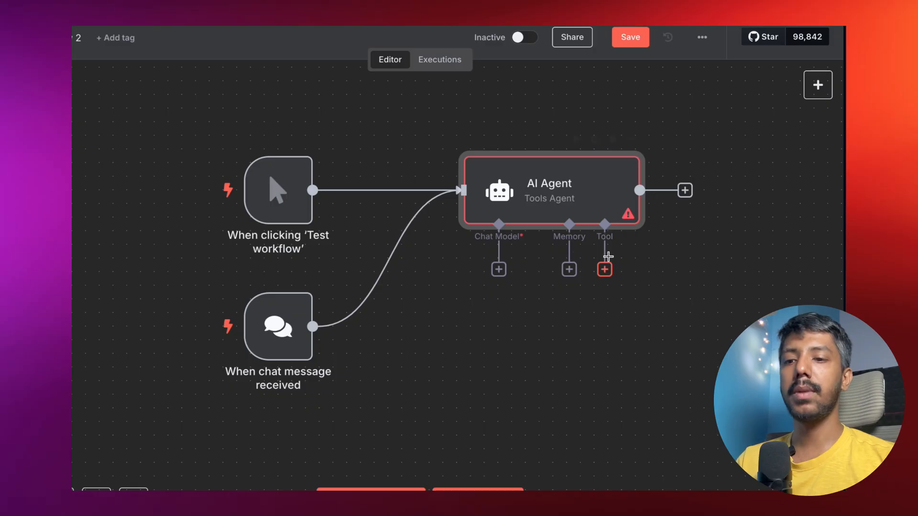
Shift the agent and chat trigger left and attach an OpenAI Chat Model to the agent.
drag(573, 207, 532, 207)
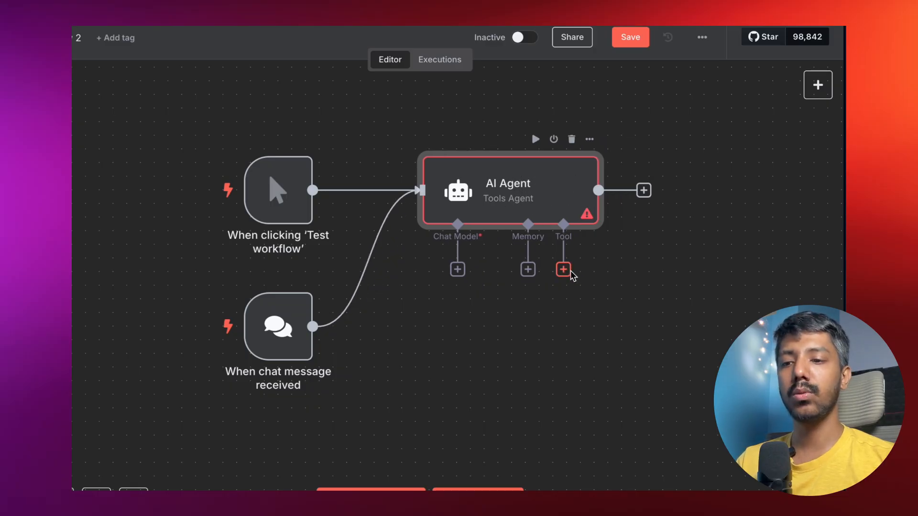
drag(280, 334, 225, 335)
click(457, 270)
scroll(665, 431, down, 3)
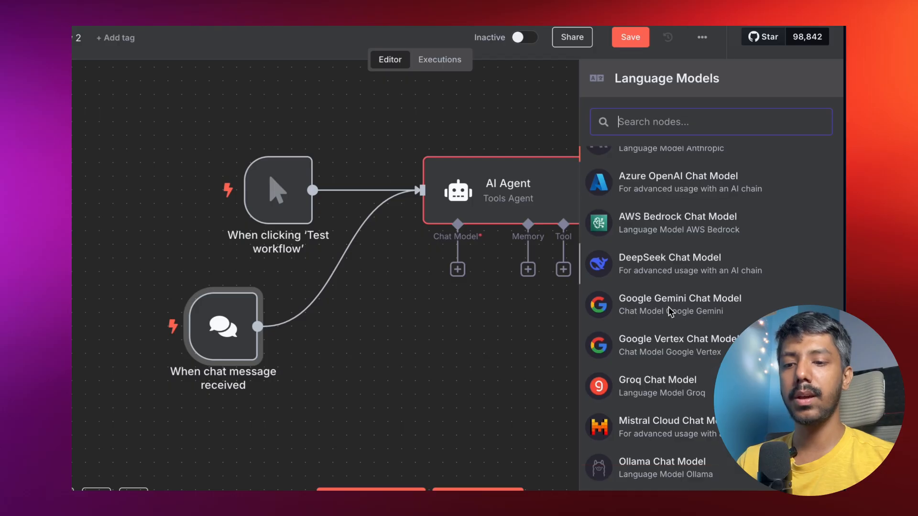
click(644, 478)
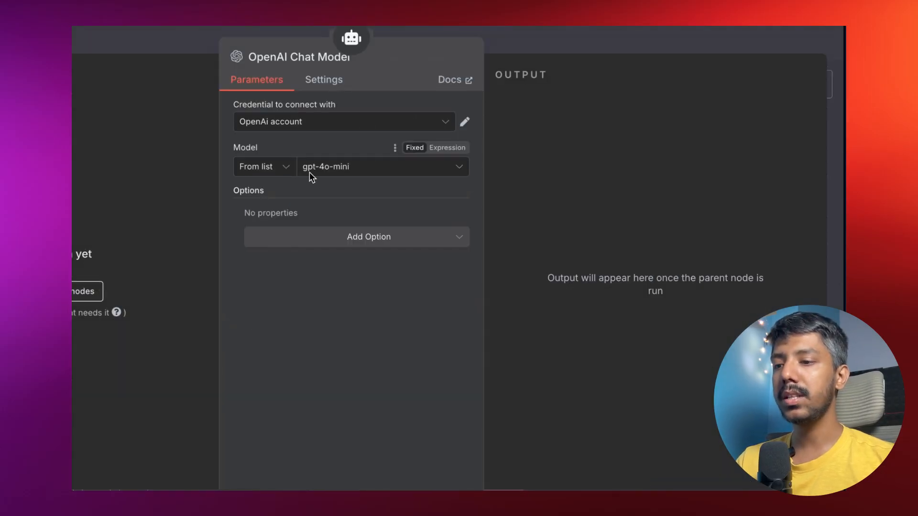
click(539, 35)
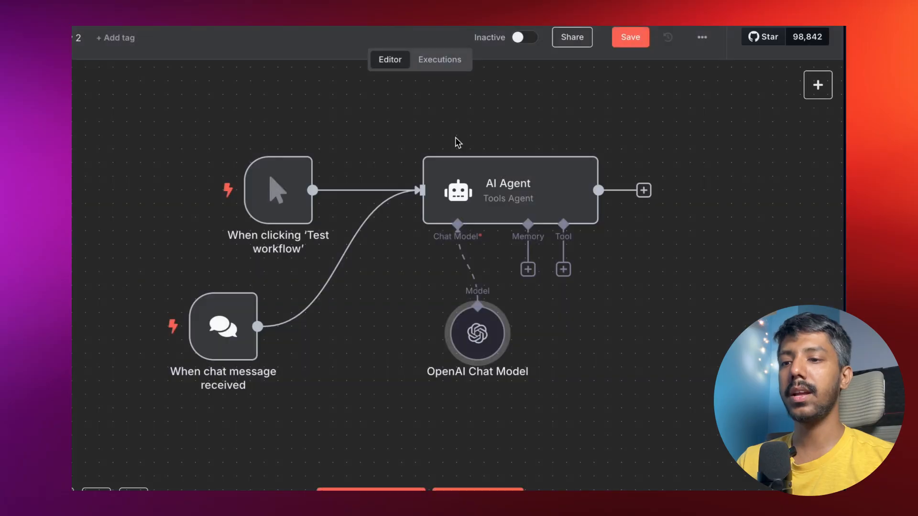
Keep the model on the OpenAi account credential with gpt-4o-mini, then move it left.
click(496, 289)
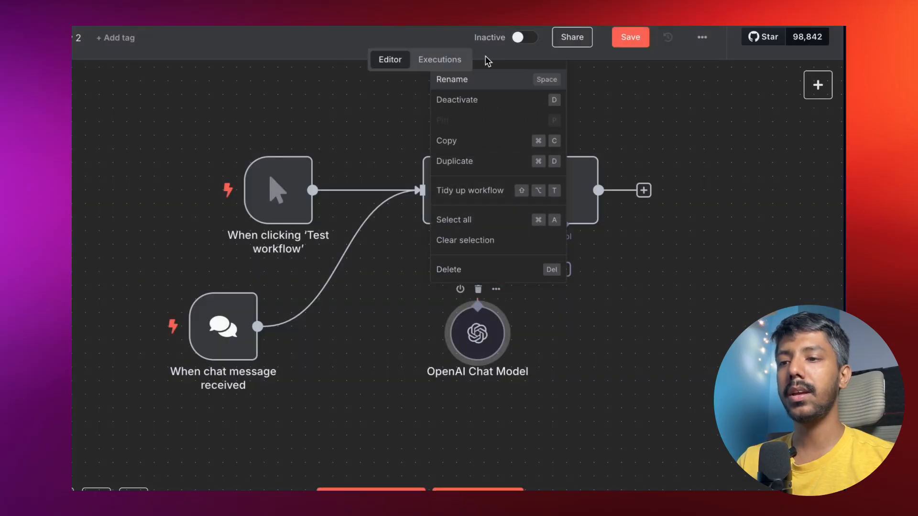
double_click(477, 334)
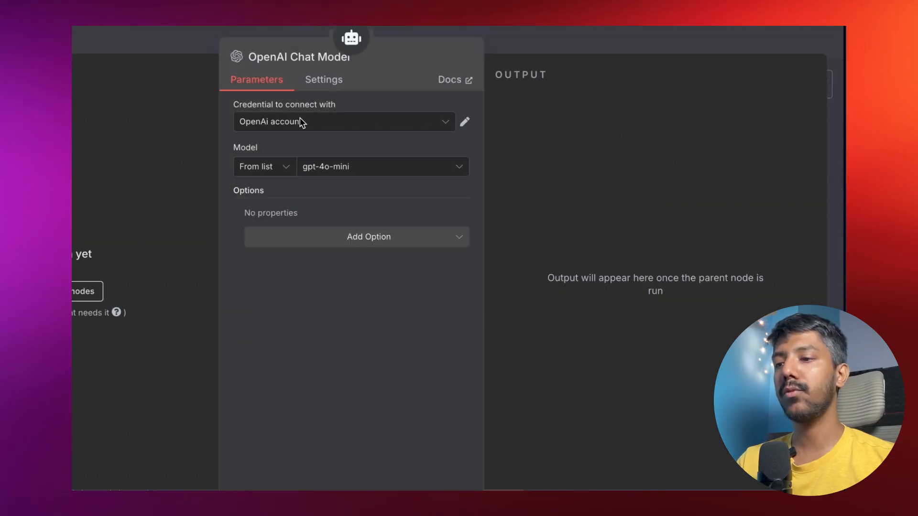
click(302, 123)
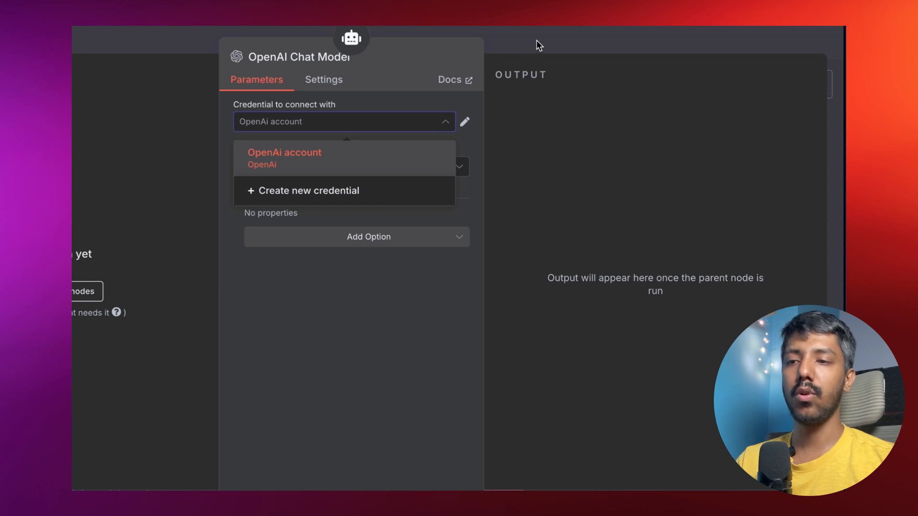
click(374, 190)
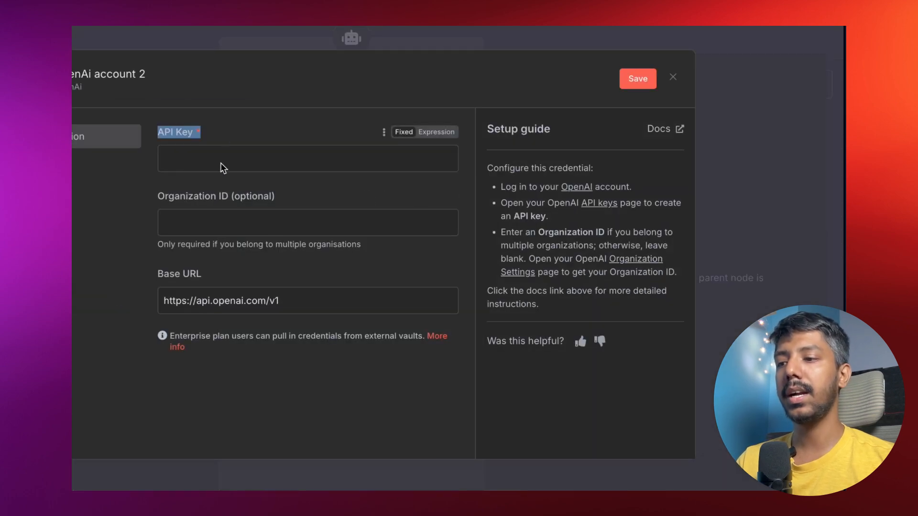
click(306, 38)
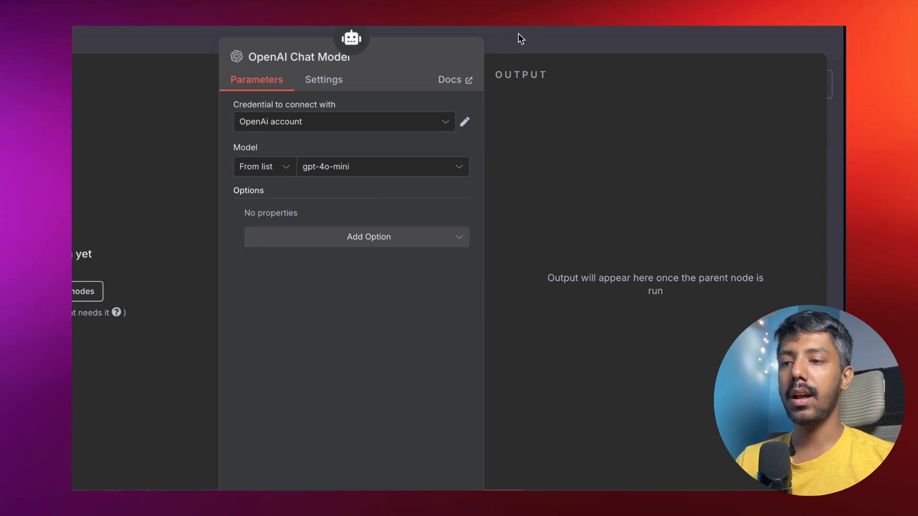
click(518, 34)
drag(476, 333, 381, 333)
Give the AI Agent a Simple Memory with context window length 5.
click(528, 270)
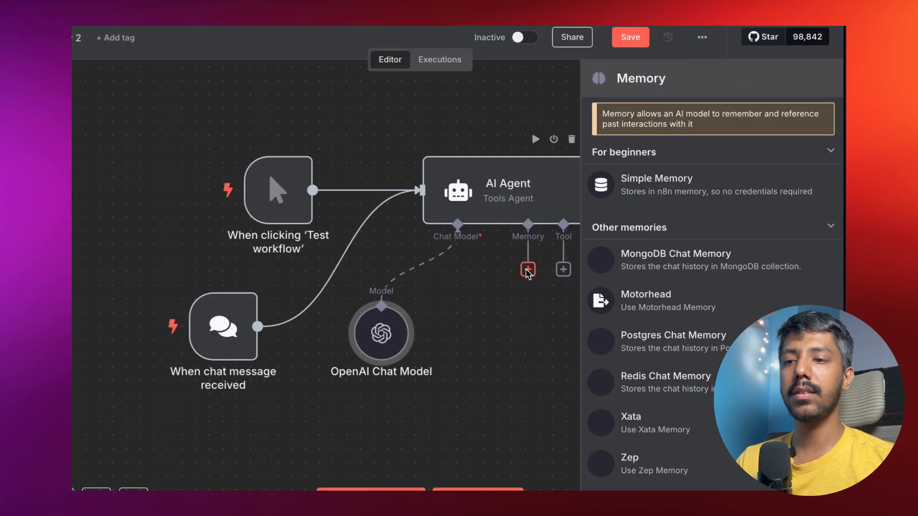
click(645, 195)
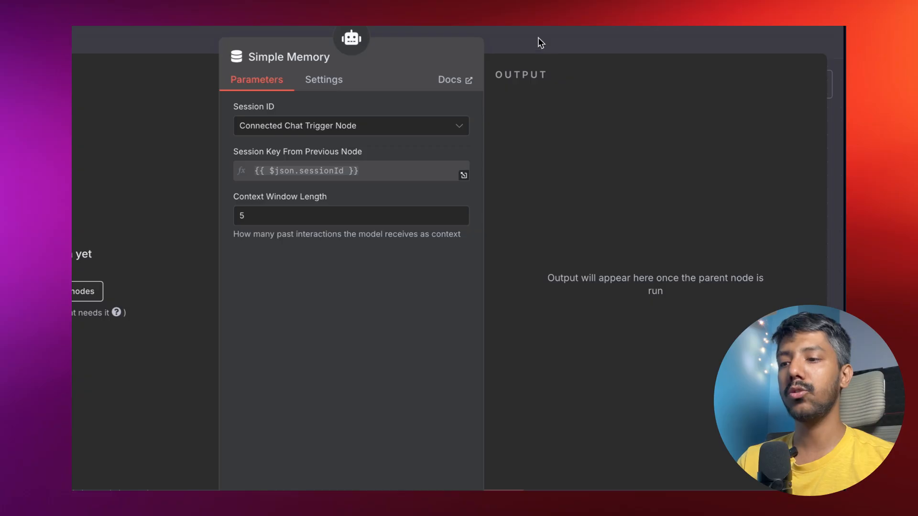
double_click(239, 215)
click(310, 286)
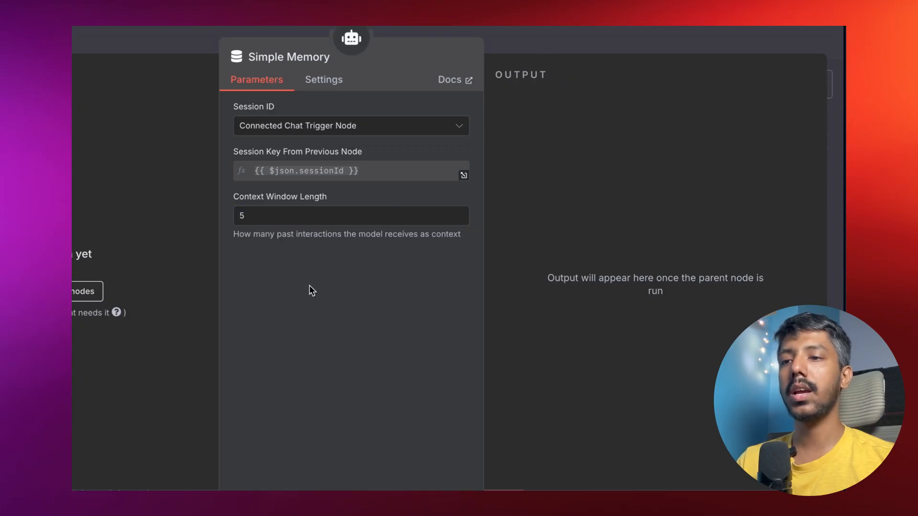
click(537, 30)
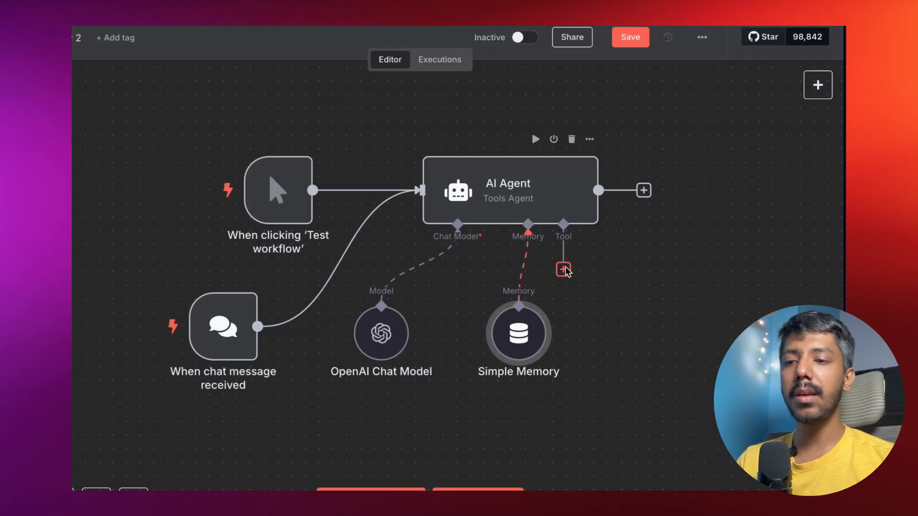
click(563, 269)
scroll(666, 334, down, 15)
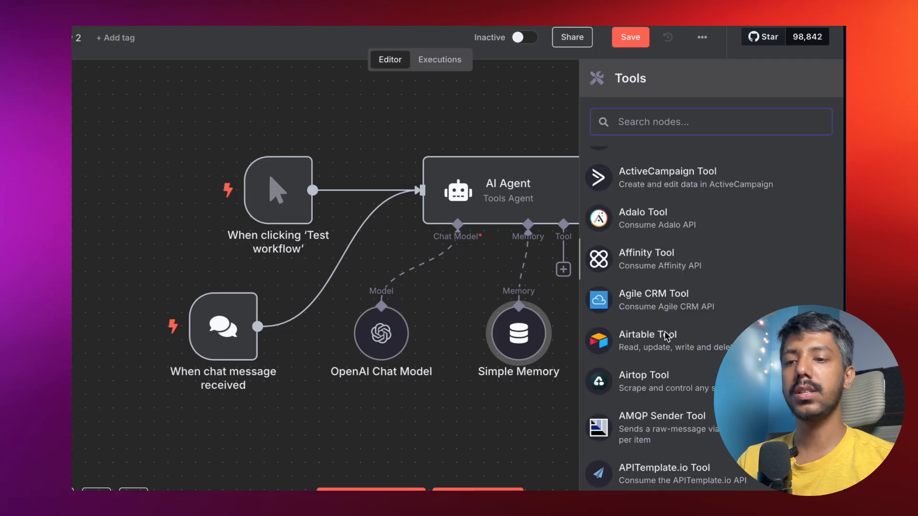
scroll(664, 331, down, 1)
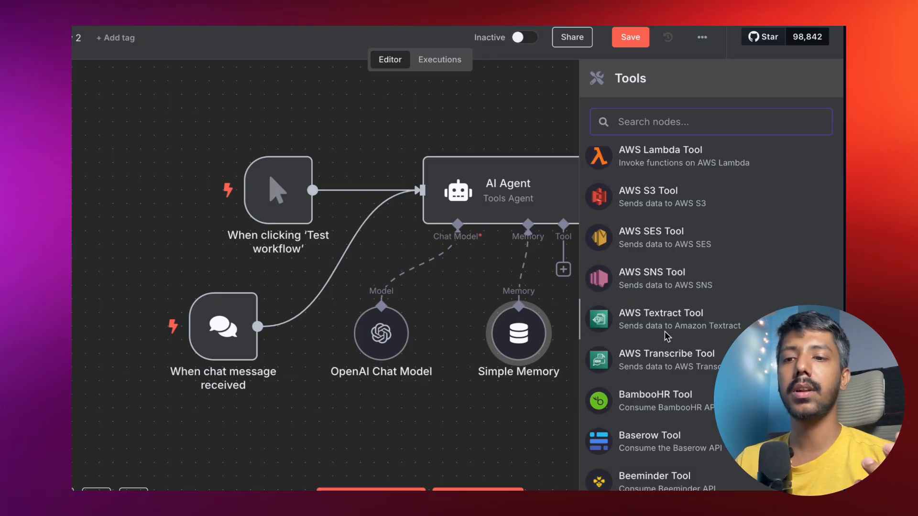
scroll(665, 333, down, 2)
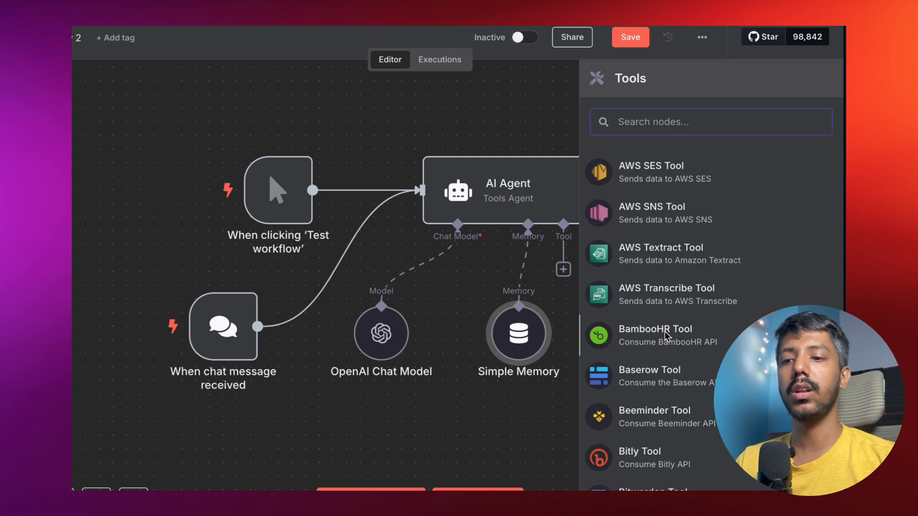
scroll(665, 331, down, 10)
scroll(666, 336, down, 20)
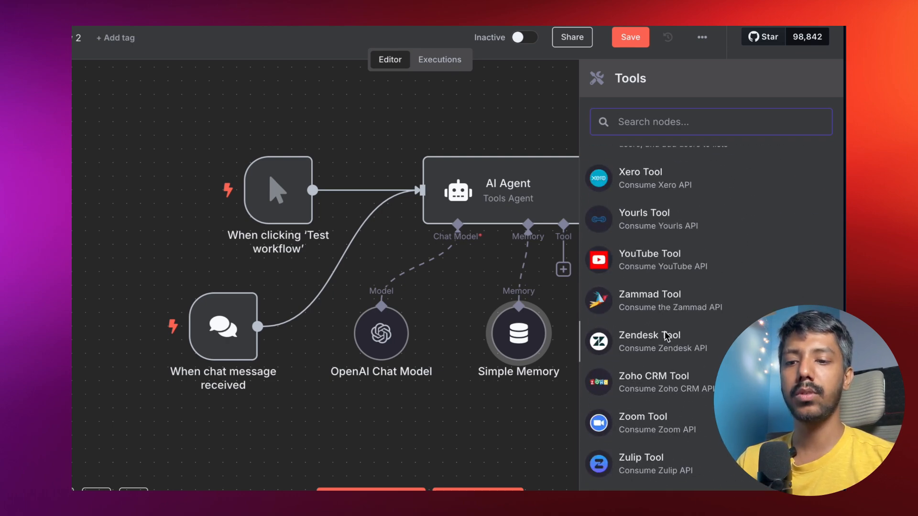
scroll(667, 336, up, 20)
Reposition the AI Agent, manual trigger and chat trigger nodes, raising the agent above its sub-nodes.
click(510, 107)
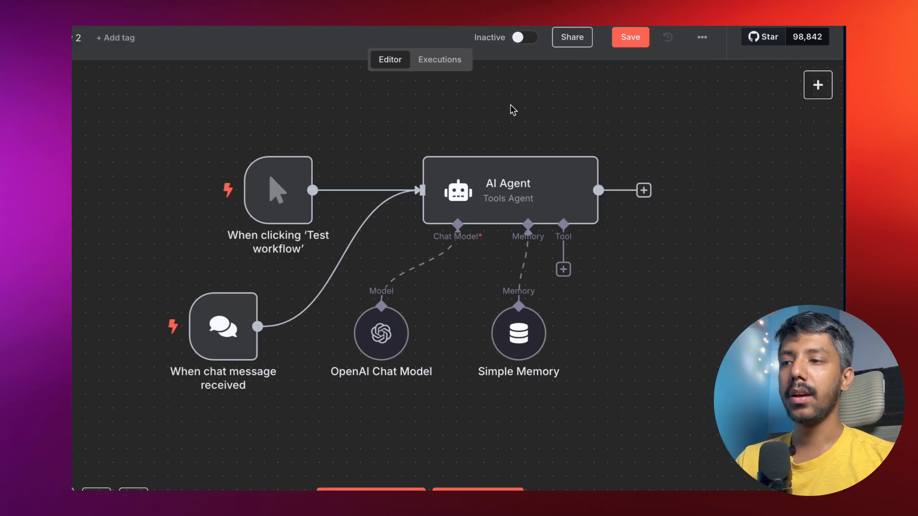
drag(506, 193, 437, 193)
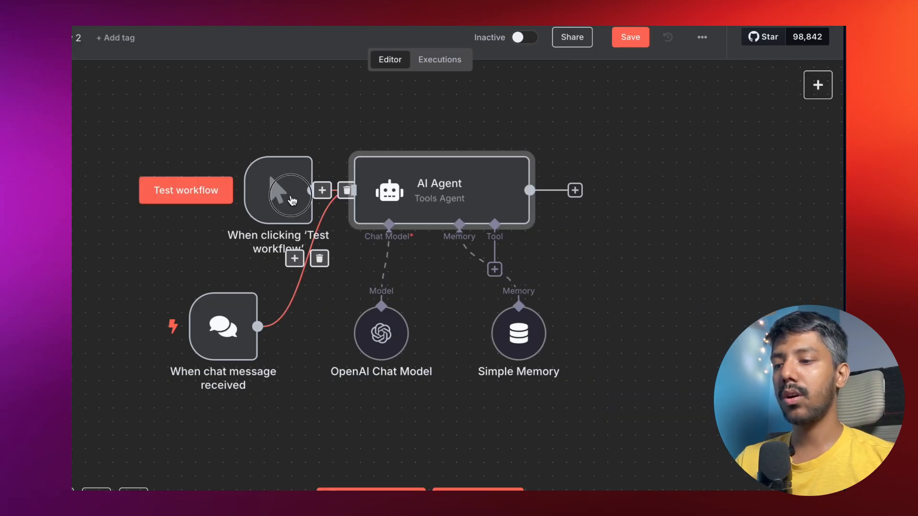
drag(292, 200, 223, 173)
drag(236, 333, 208, 319)
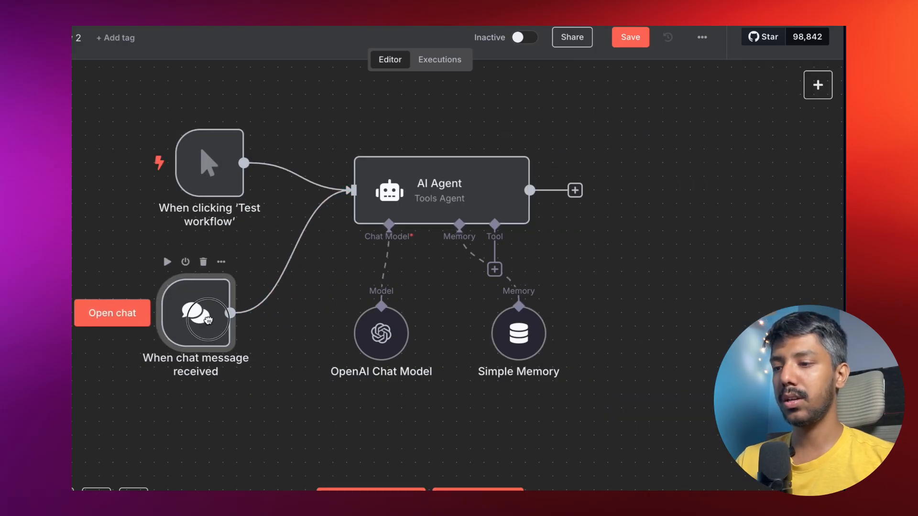
drag(421, 198, 441, 172)
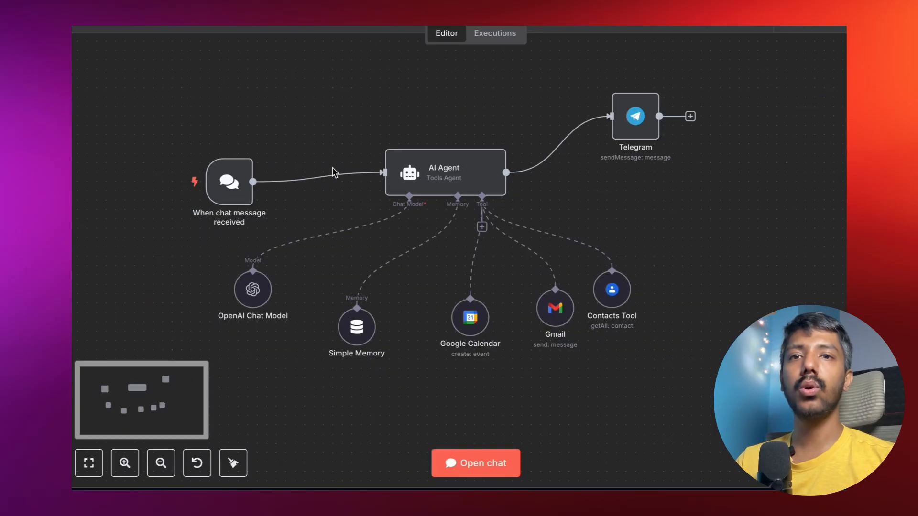
scroll(435, 225, up, 1)
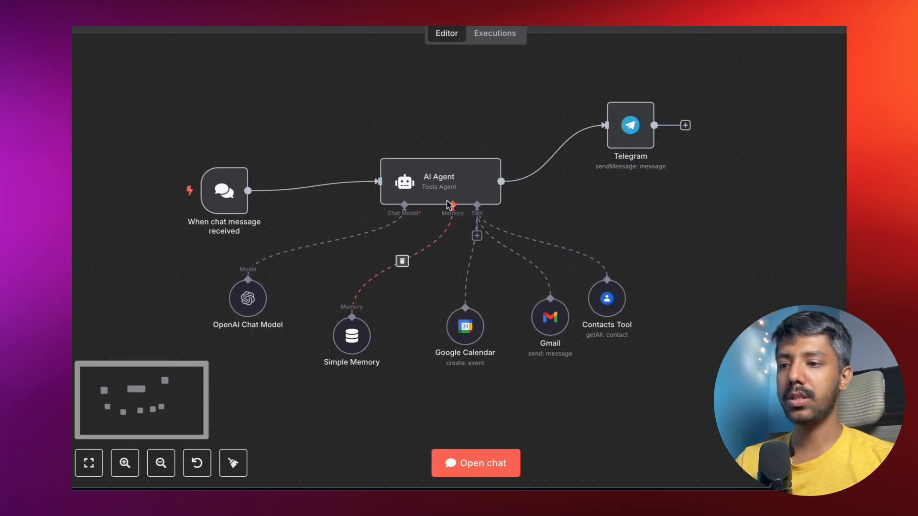
Nudge the AI Agent left and delete the Telegram node.
drag(432, 199, 422, 200)
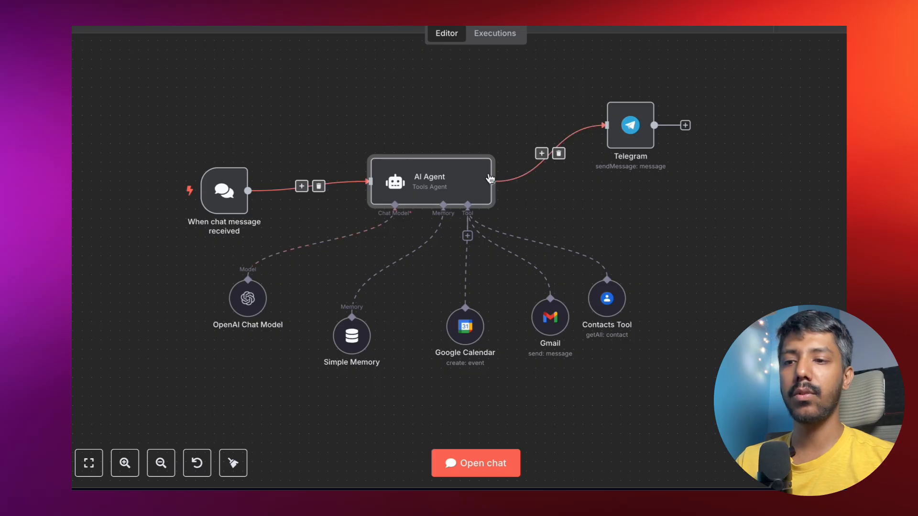
drag(504, 268, 508, 260)
click(641, 85)
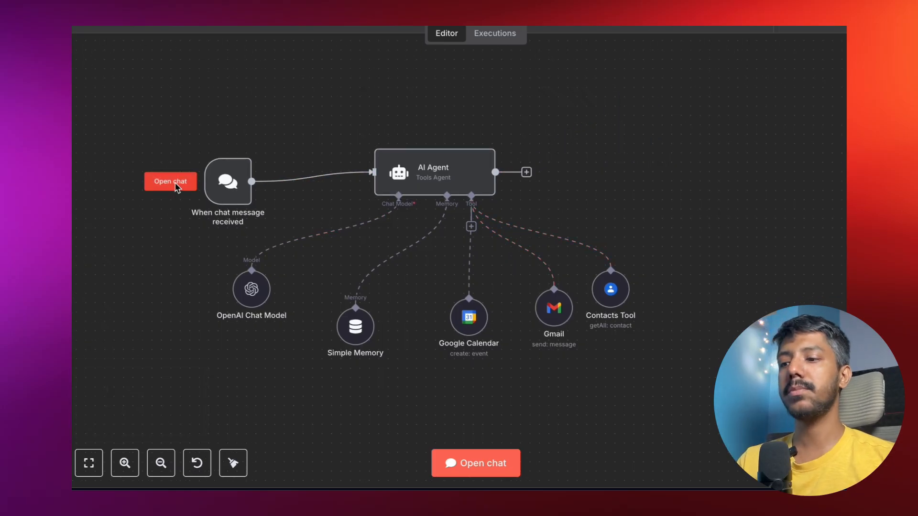
scroll(230, 220, down, 2)
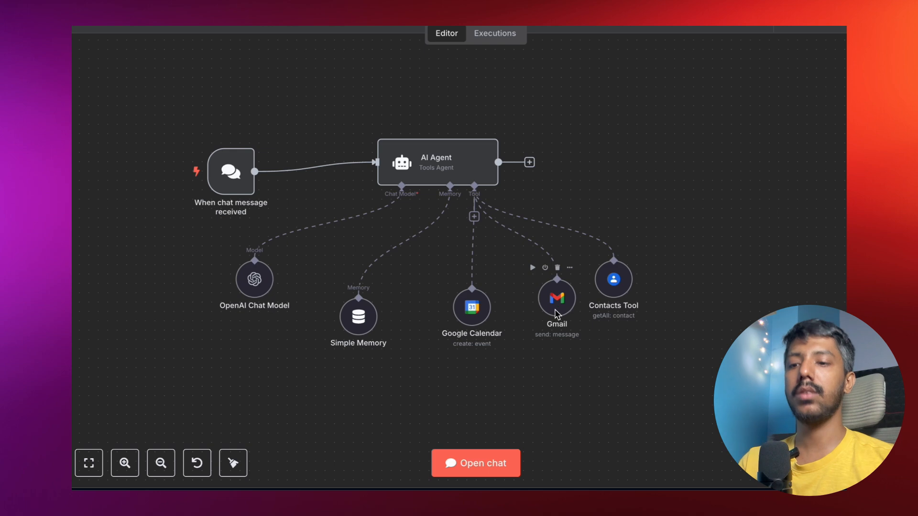
Reposition the Gmail and Contacts Tool nodes and open the chat trigger's settings.
drag(556, 313, 547, 314)
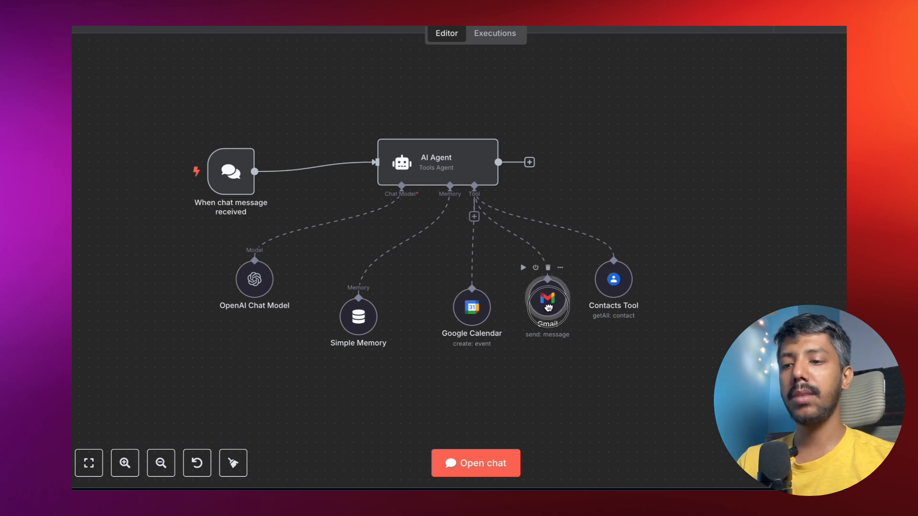
drag(620, 292, 643, 255)
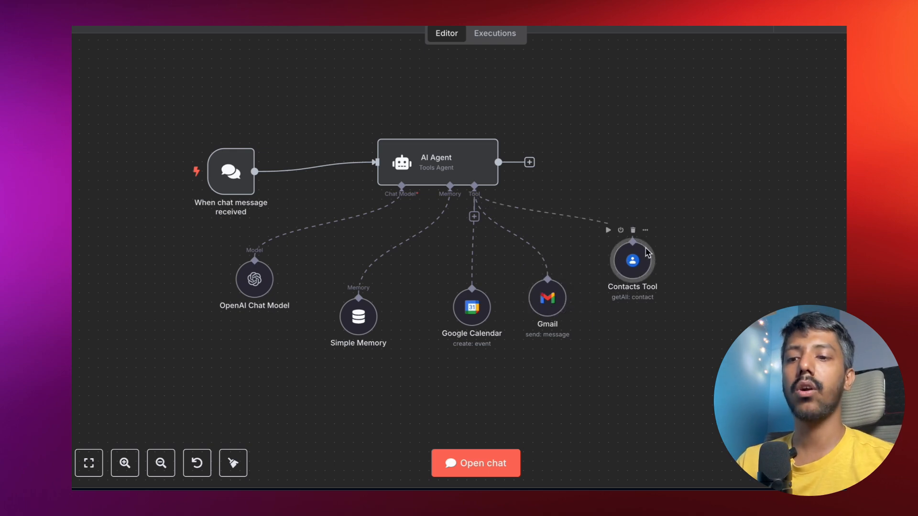
scroll(636, 275, down, 1)
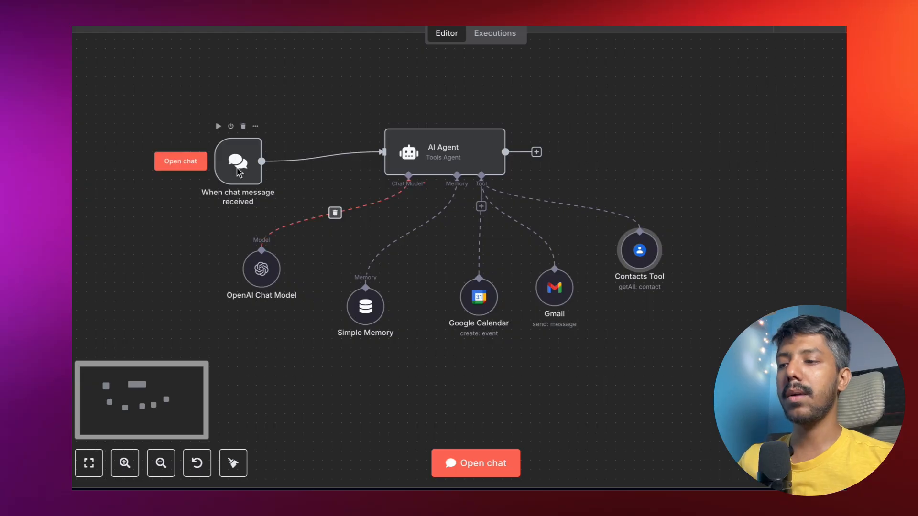
double_click(239, 170)
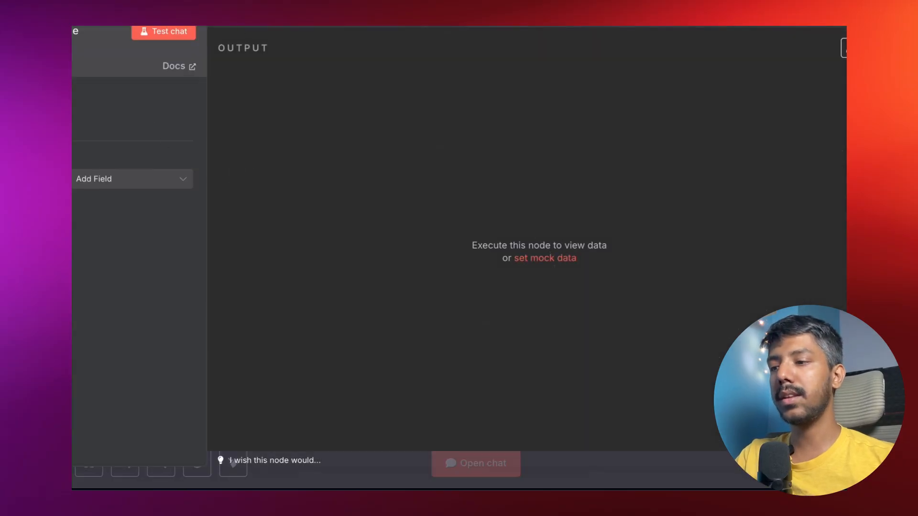
Close the chat trigger's settings and bring up the test chat panel beneath the workflow.
click(242, 23)
click(192, 166)
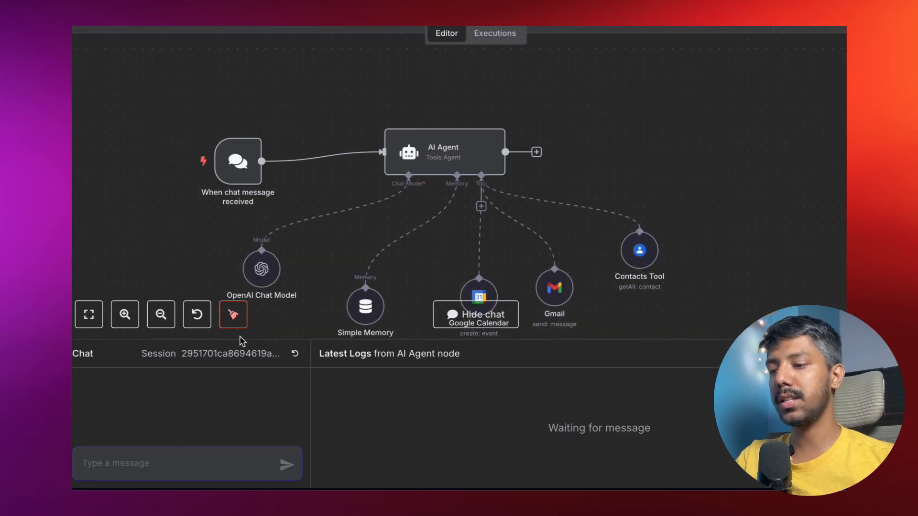
scroll(334, 177, down, 2)
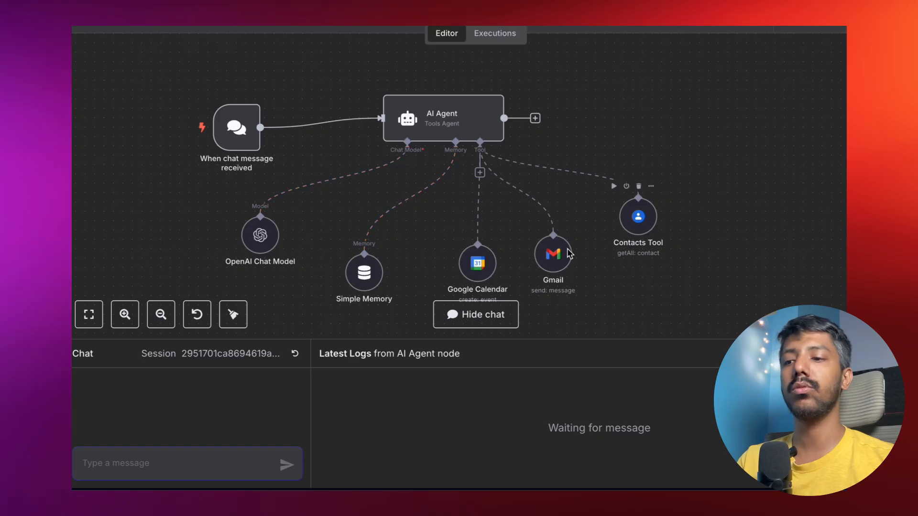
Send 'HI' to the agent, then ask it to email a contact about tomorrow's dinner at 8 pm.
text(HI)
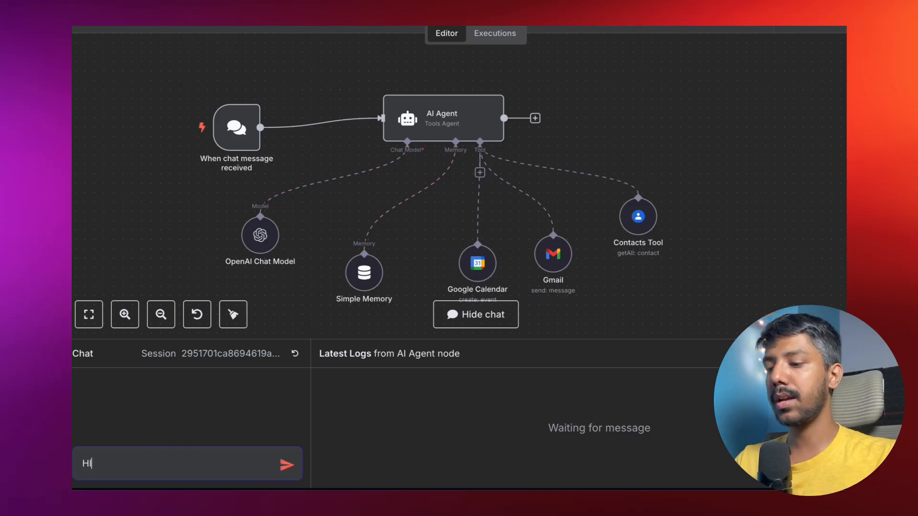
key(Return)
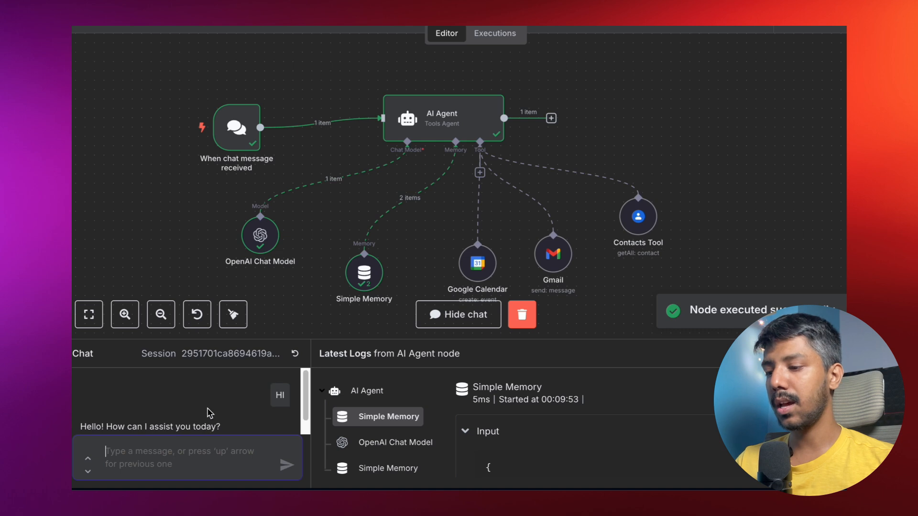
click(156, 450)
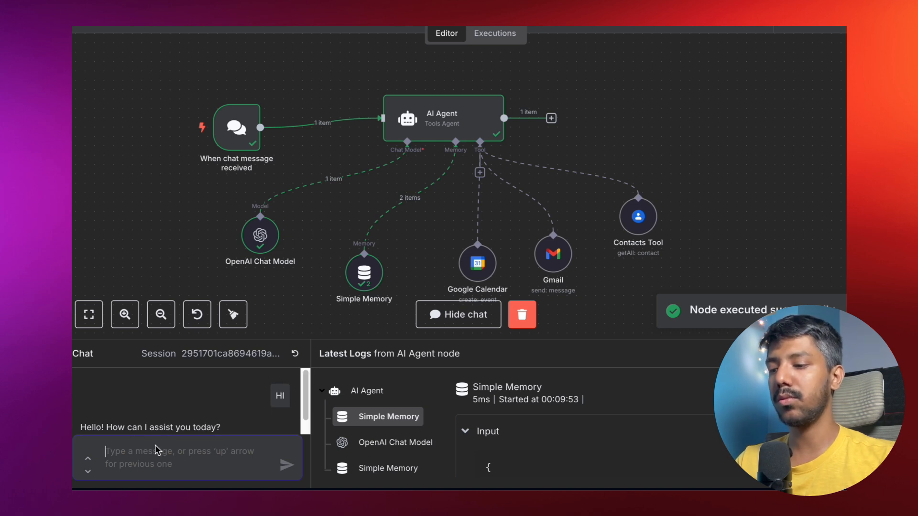
text(Can you send a email to)
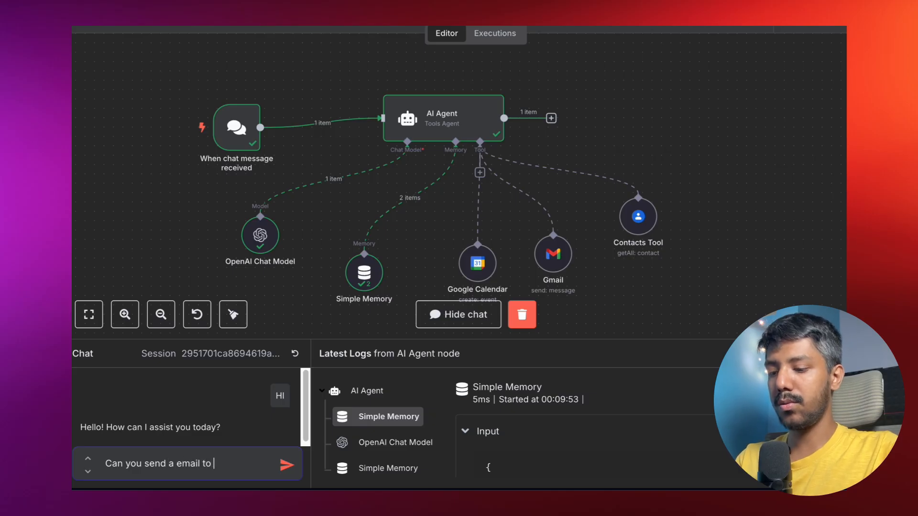
text(ritu abo)
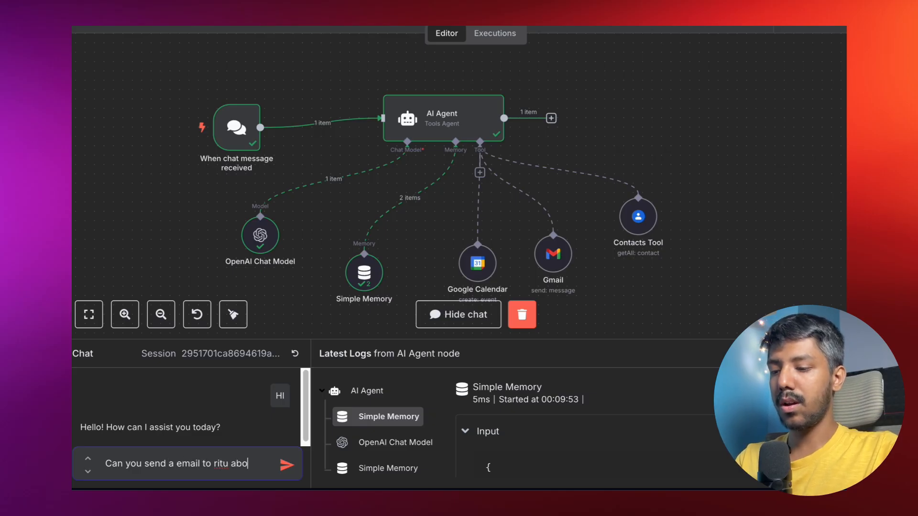
text(ut tom)
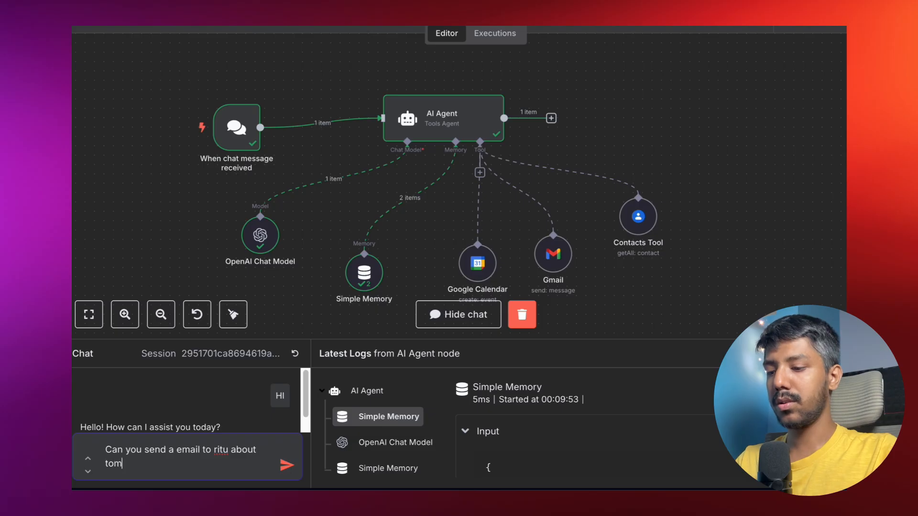
text(orro)
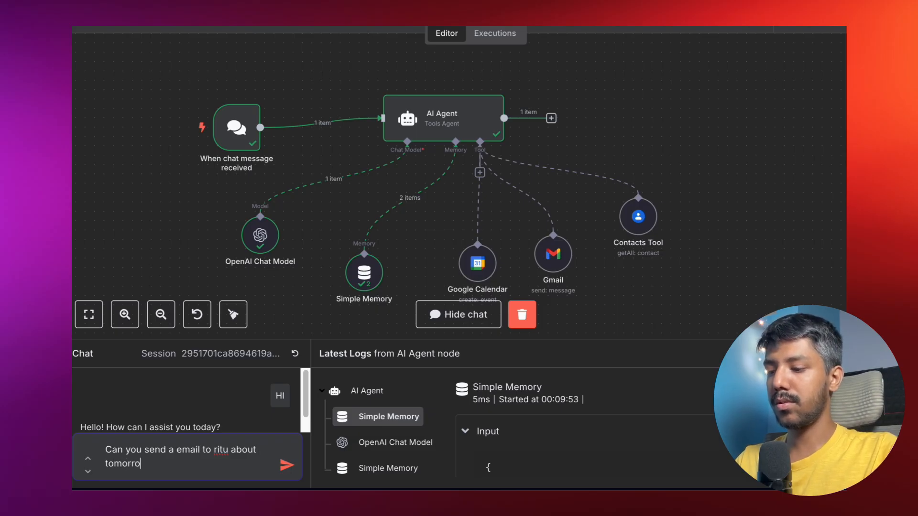
text(w dinner)
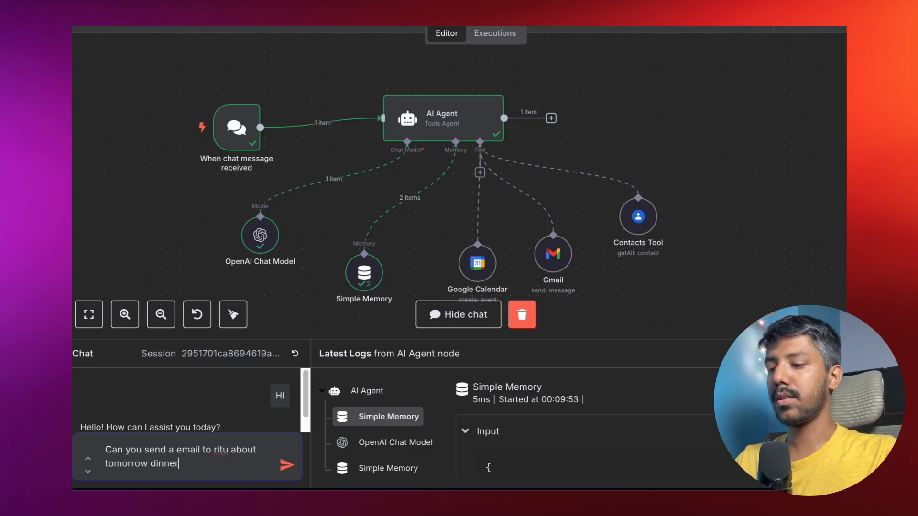
text( at 8 pm?)
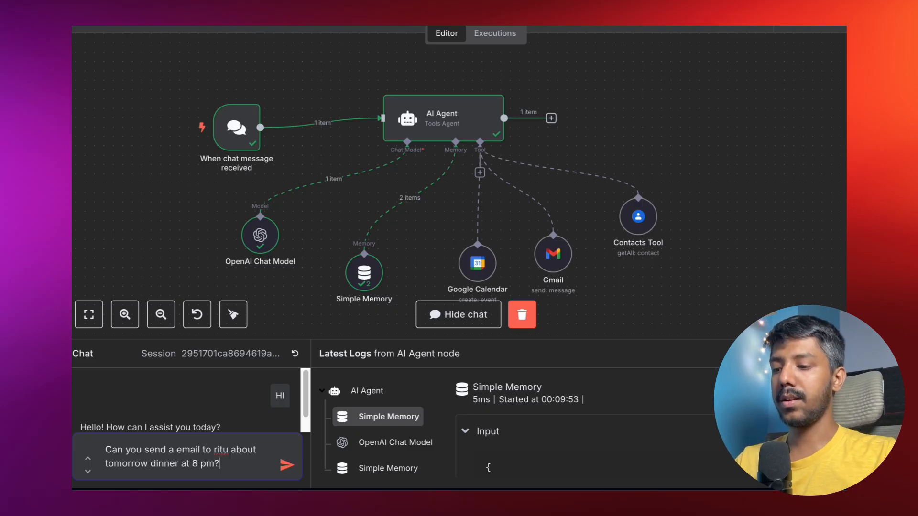
key(Return)
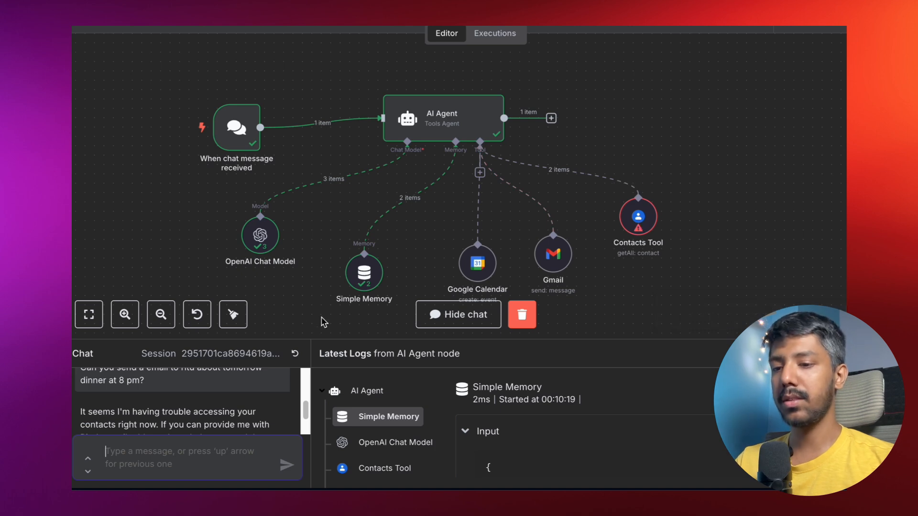
Review the Contacts Tool warning, then enter the contact's e-mail address in the chat.
mouse_move(639, 230)
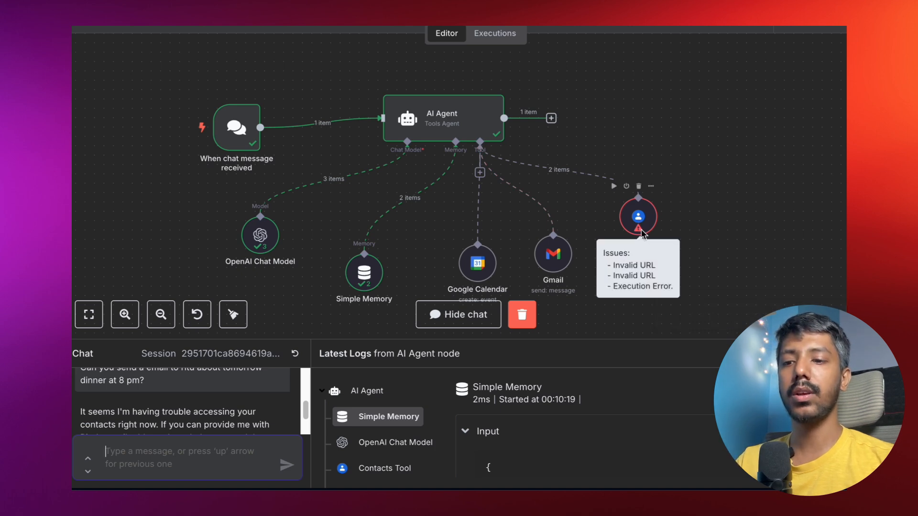
scroll(206, 416, down, 2)
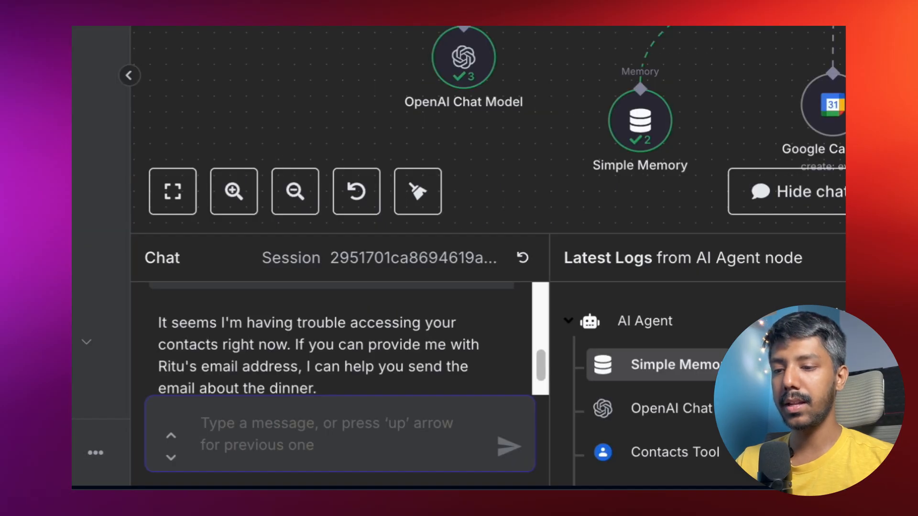
scroll(469, 338, down, 1)
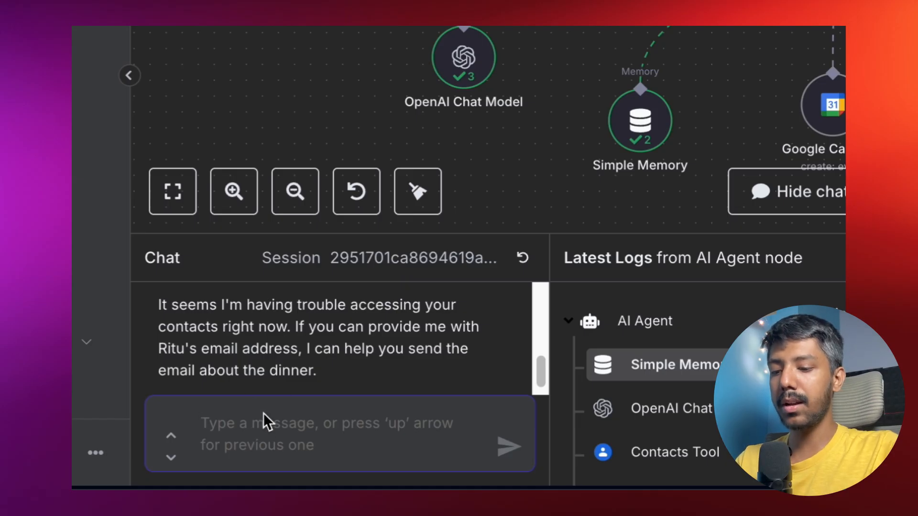
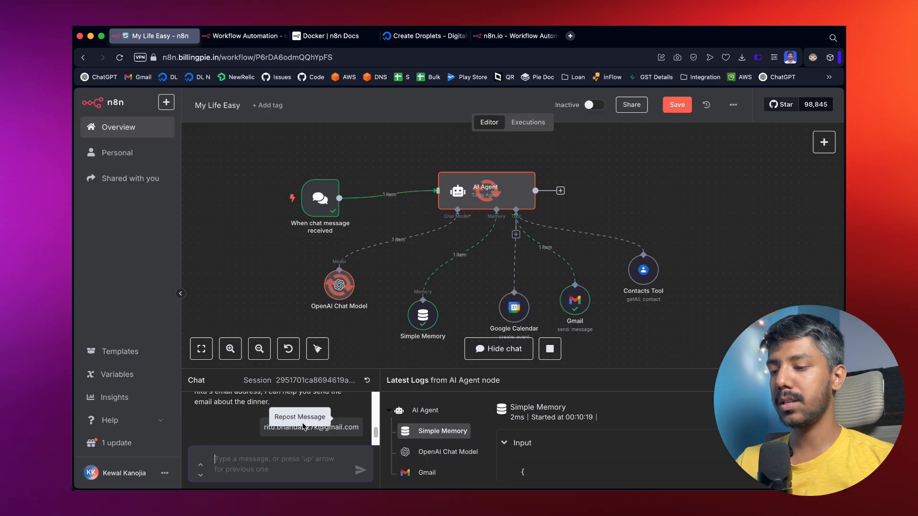
Read the agent's confirmation that the dinner email was sent, then start a new browser tab.
scroll(351, 416, down, 2)
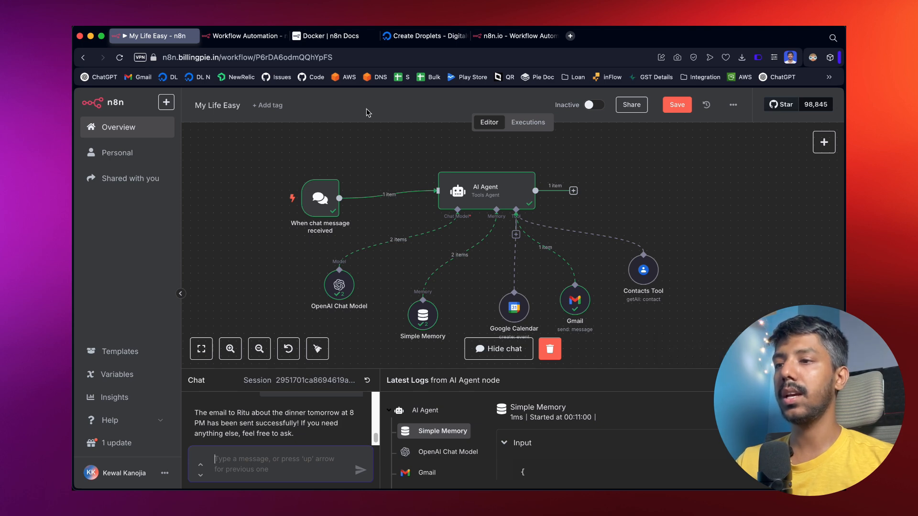
click(570, 36)
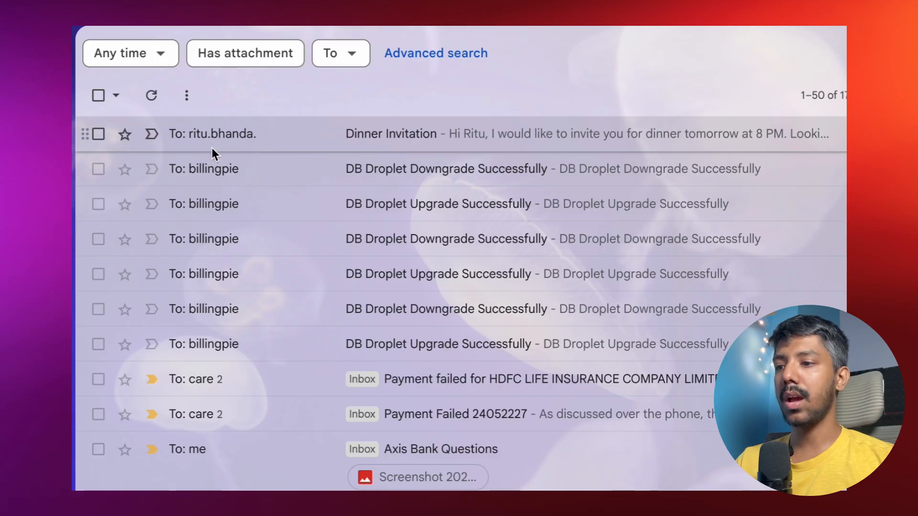
Open the sent 'Dinner Invitation' email in Gmail.
click(280, 137)
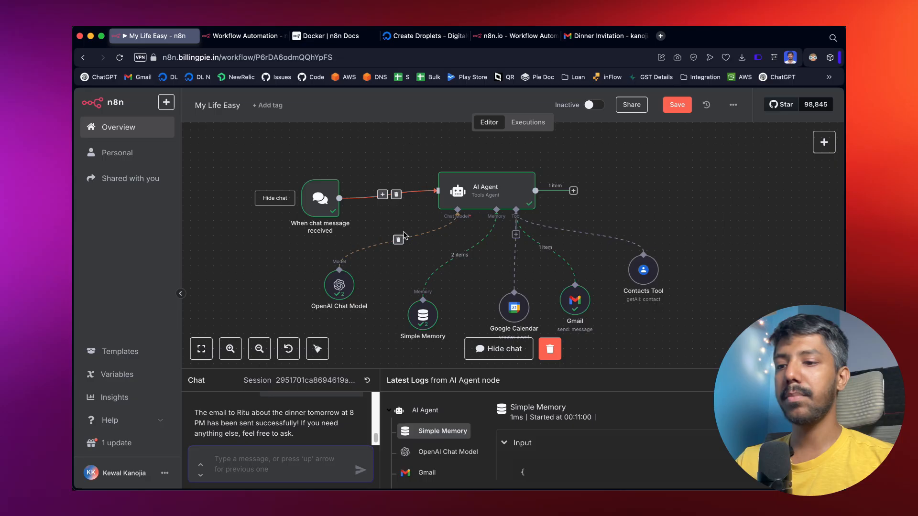
Pan and zoom the My Life Easy workflow canvas to review the successful run.
scroll(467, 293, down, 1)
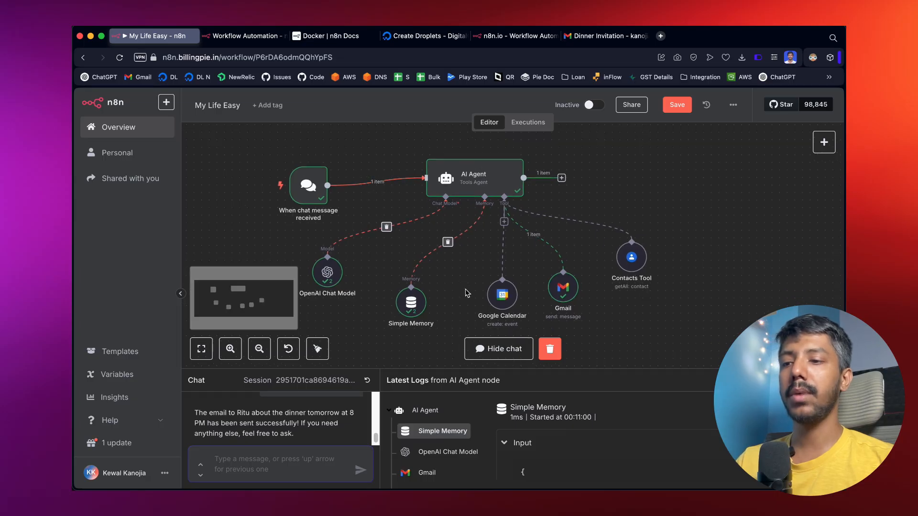
scroll(487, 255, up, 2)
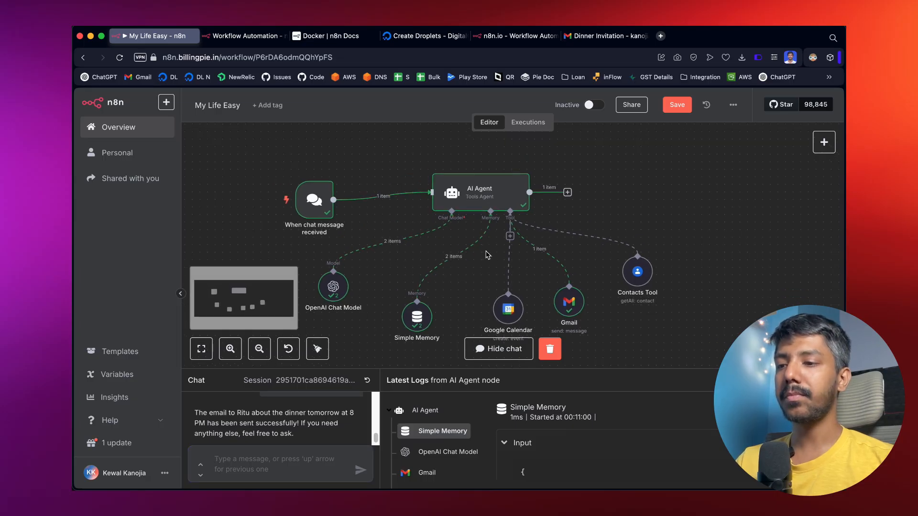
scroll(488, 255, down, 2)
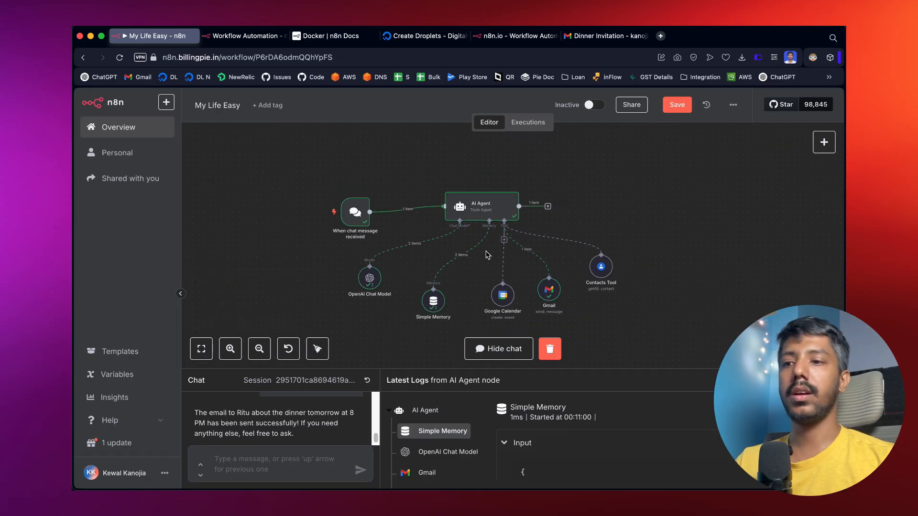